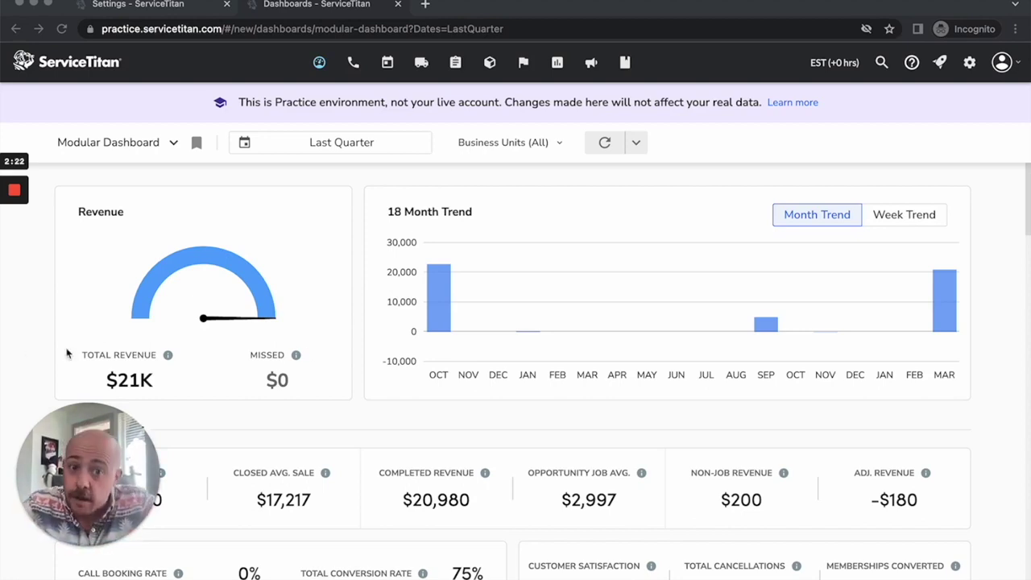
- Add the Income Account column to the Services list in the Pricebook
click(919, 153)
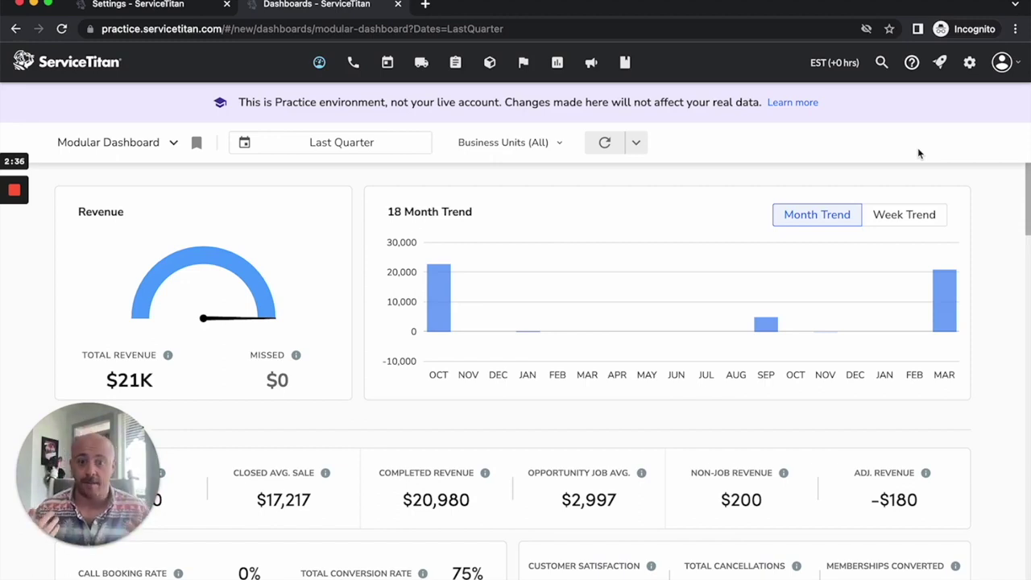
click(625, 62)
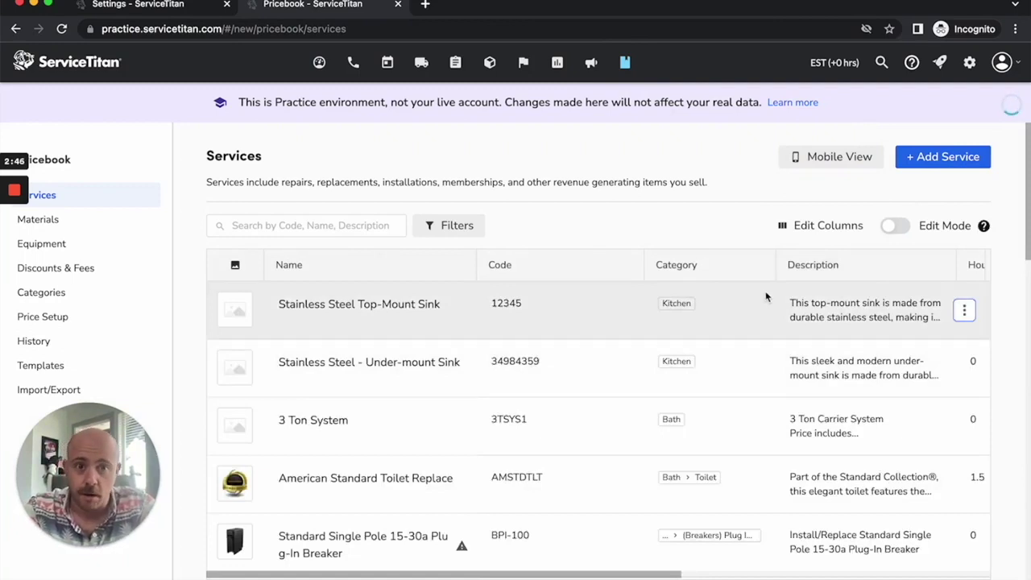
scroll(766, 297, right, 3)
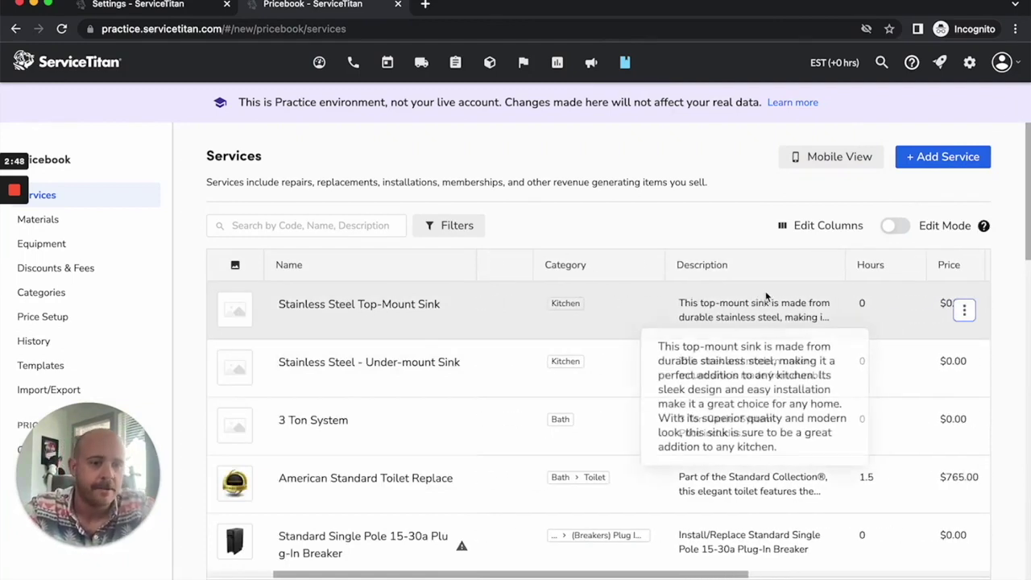
scroll(765, 291, right, 5)
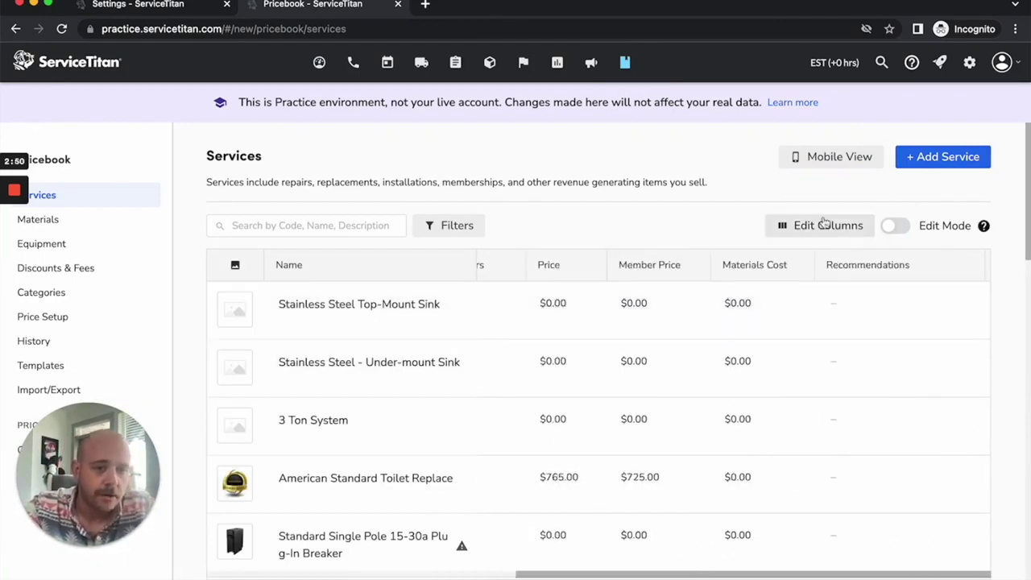
click(848, 225)
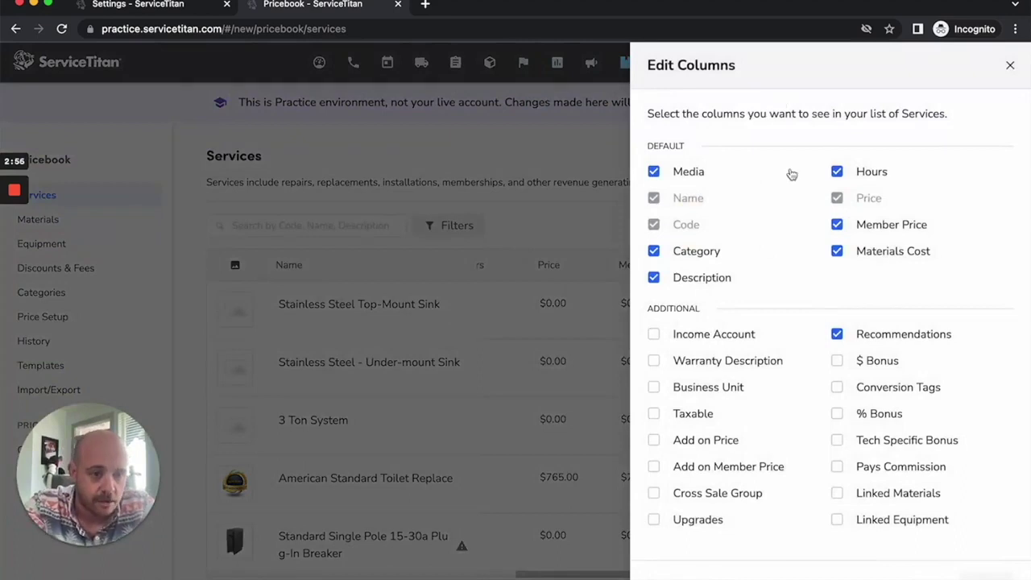
click(708, 334)
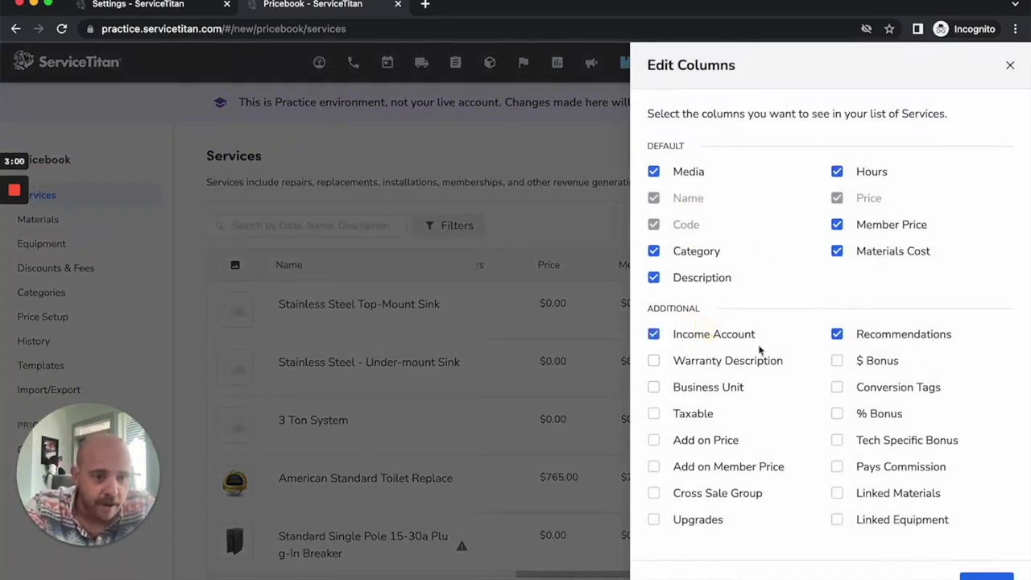
click(986, 577)
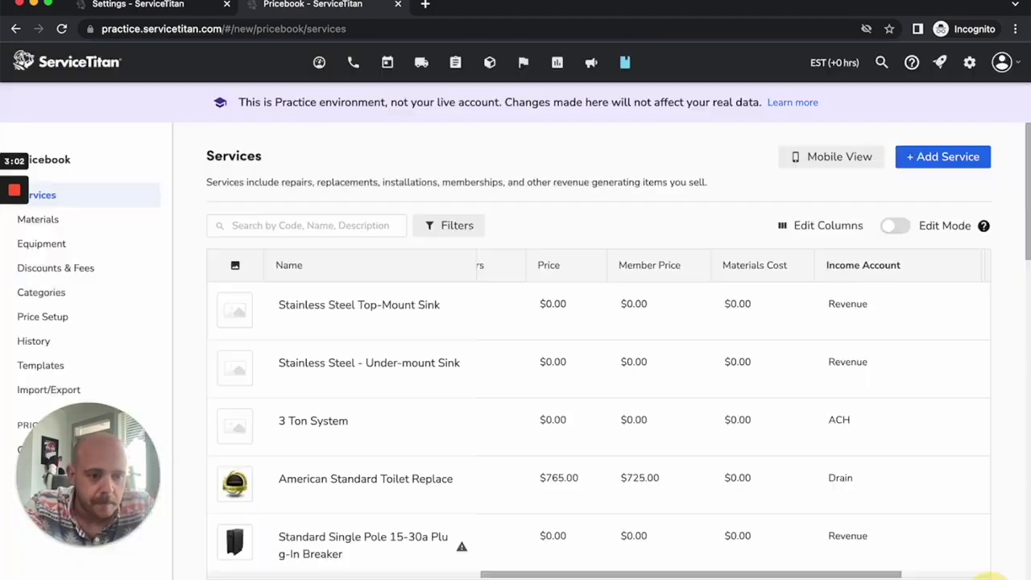
scroll(707, 317, right, 2)
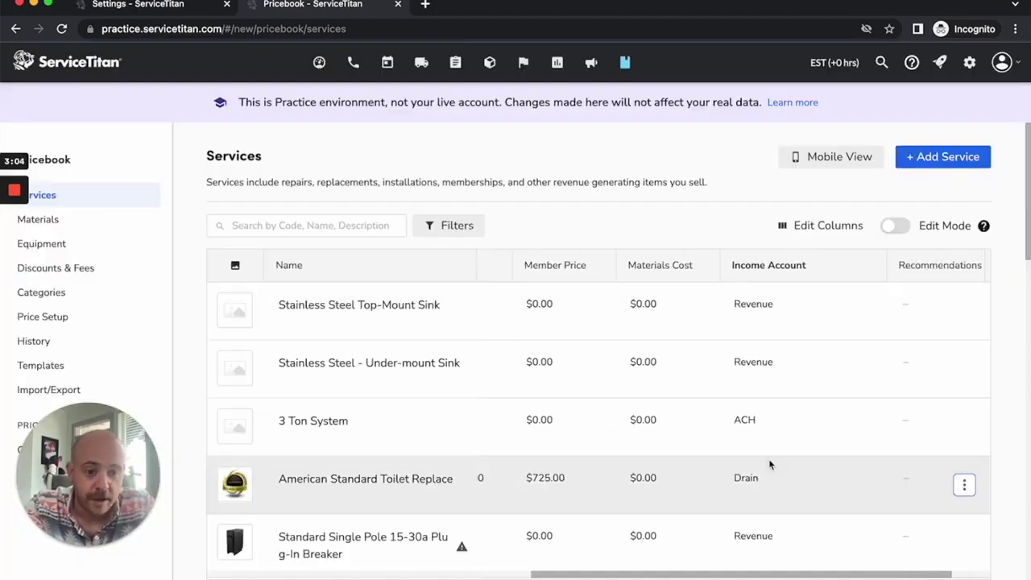
click(776, 321)
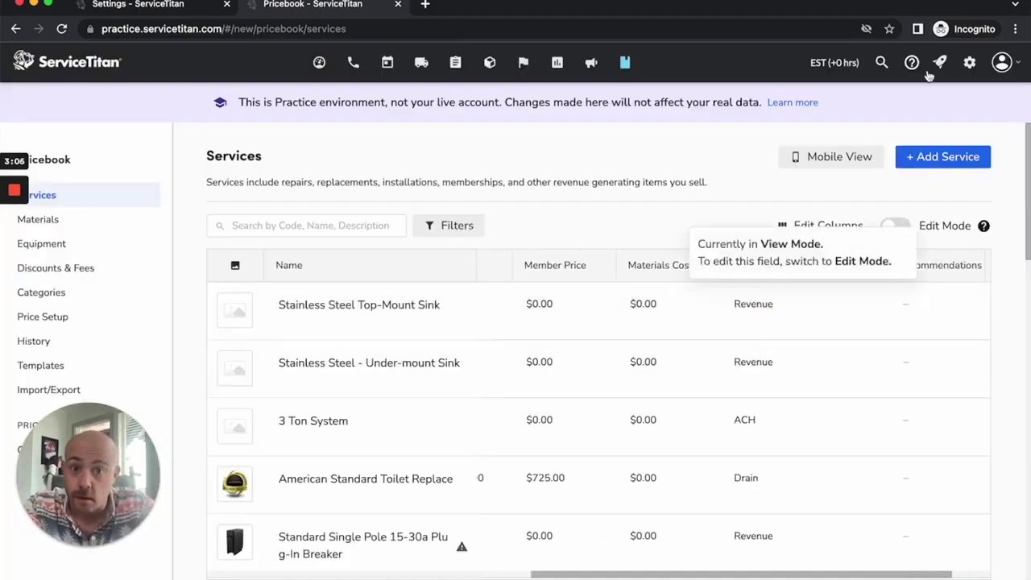
- Search the settings for "general" and open General Ledger Accounts
click(970, 62)
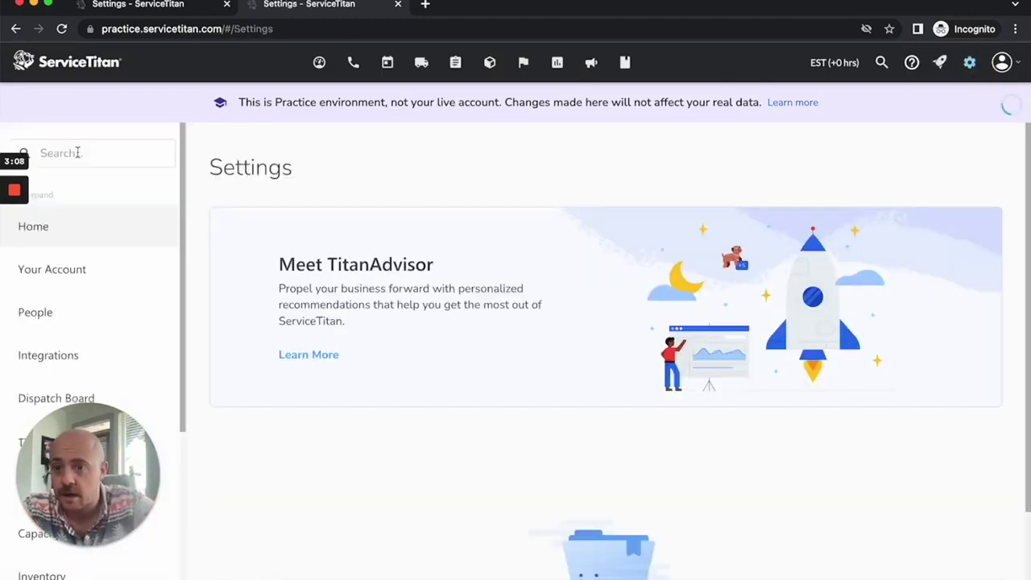
click(76, 152)
text(general)
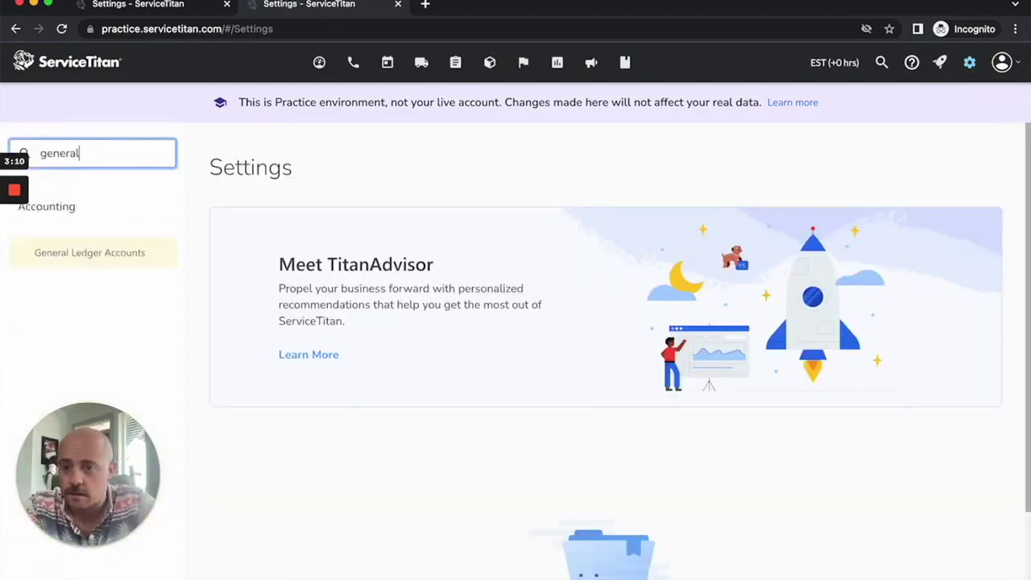
click(85, 251)
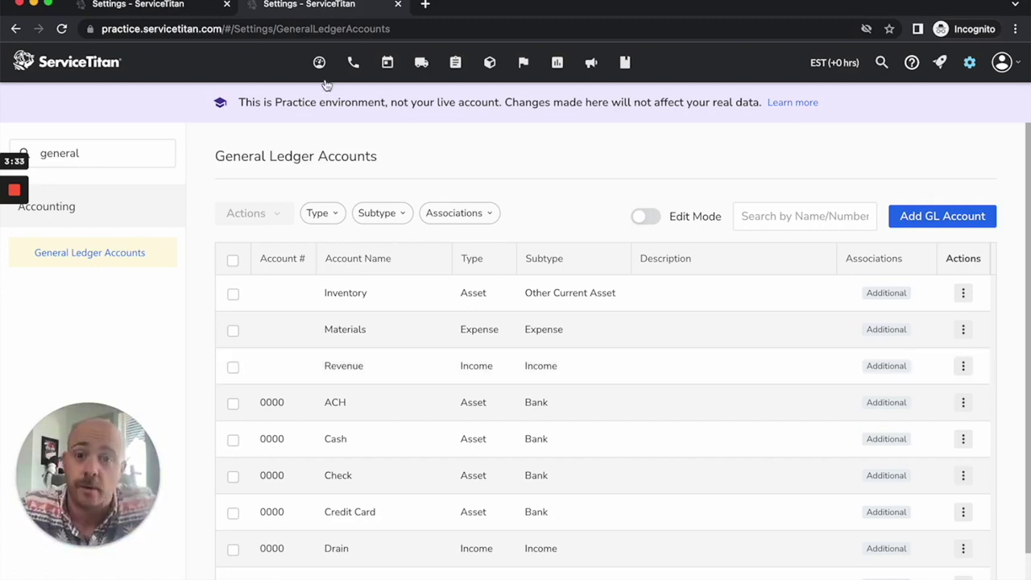
- Show the Modular Dashboard for Last Year and examine the call booking rate, technician scorecards and CSR metrics
click(319, 63)
click(320, 62)
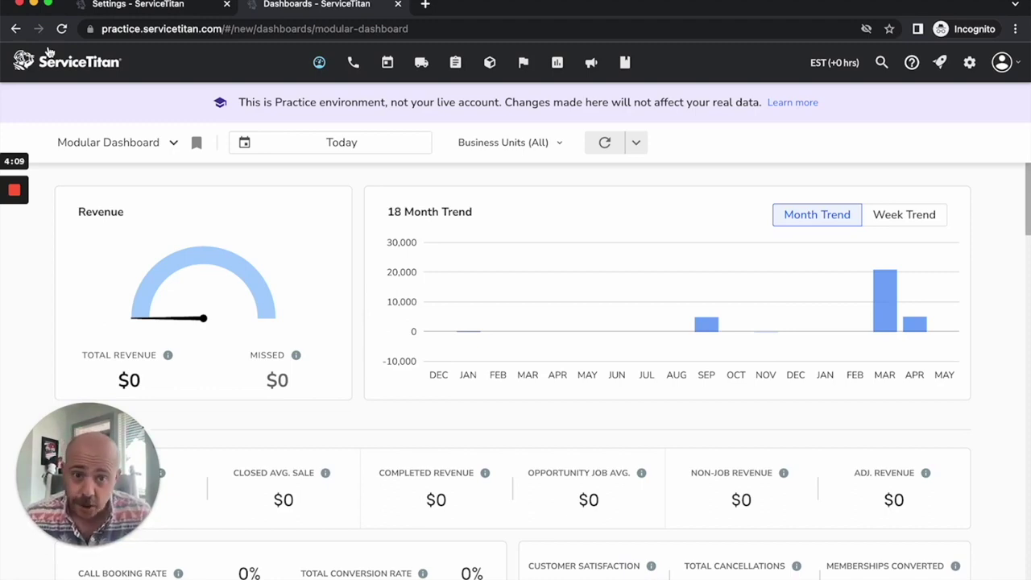
click(353, 153)
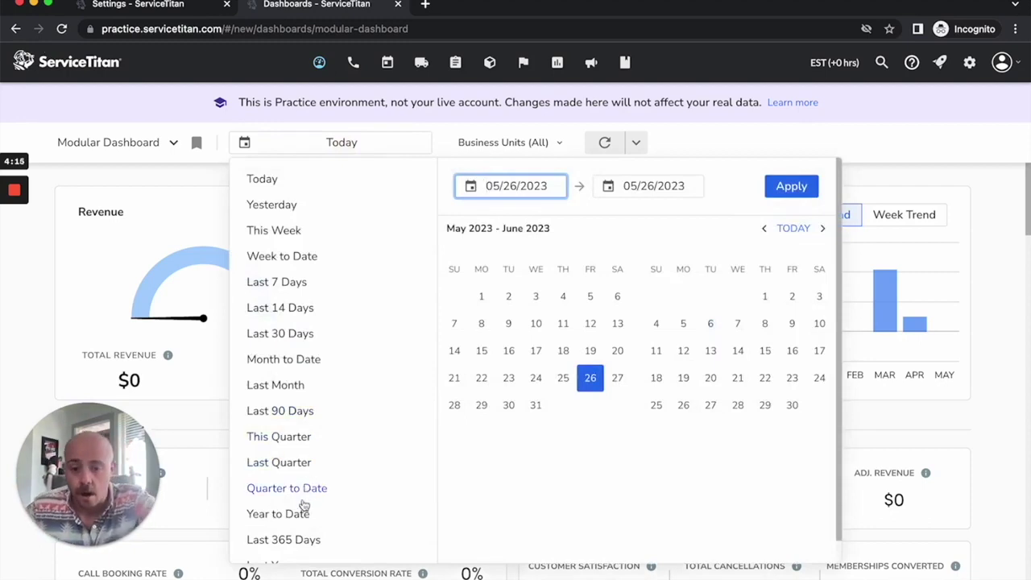
scroll(298, 520, down, 1)
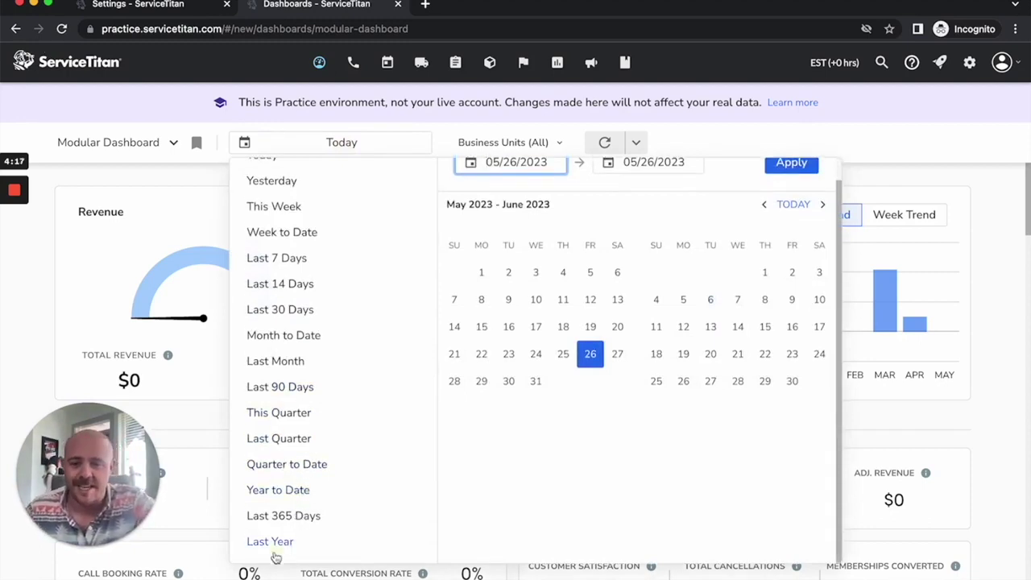
click(278, 541)
scroll(364, 244, down, 5)
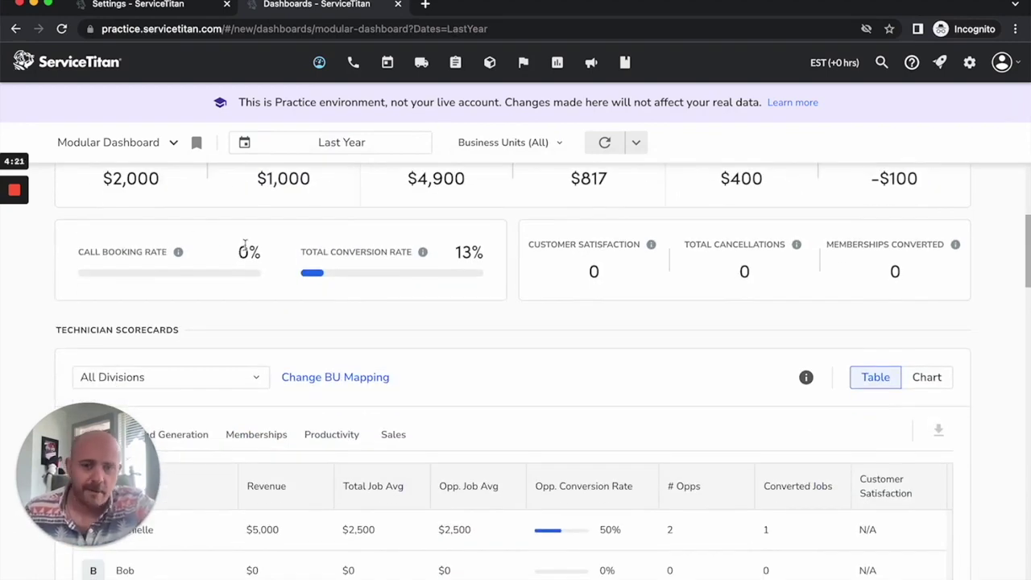
click(246, 250)
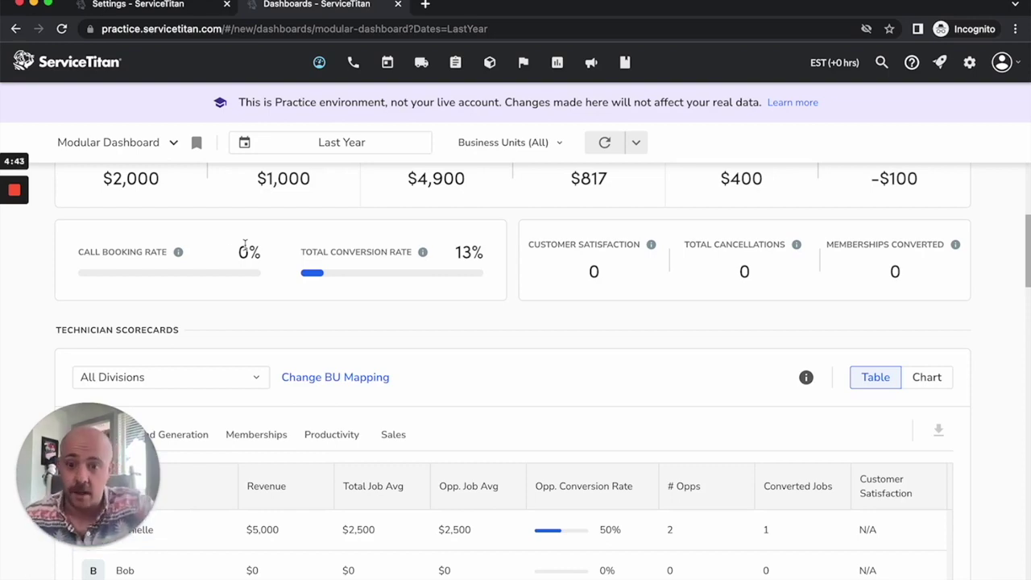
scroll(306, 289, down, 5)
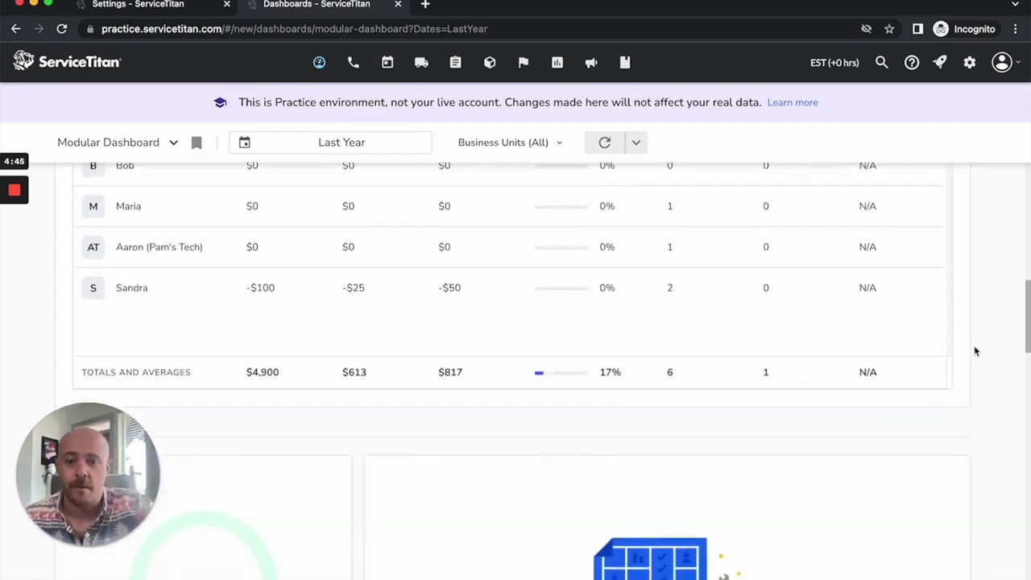
scroll(1015, 272, down, 5)
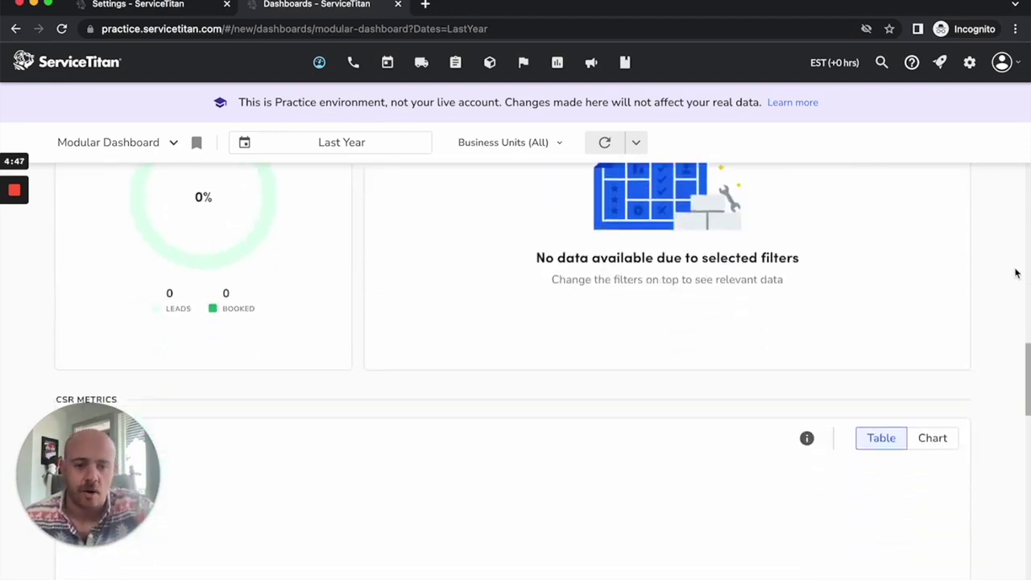
scroll(1017, 274, down, 2)
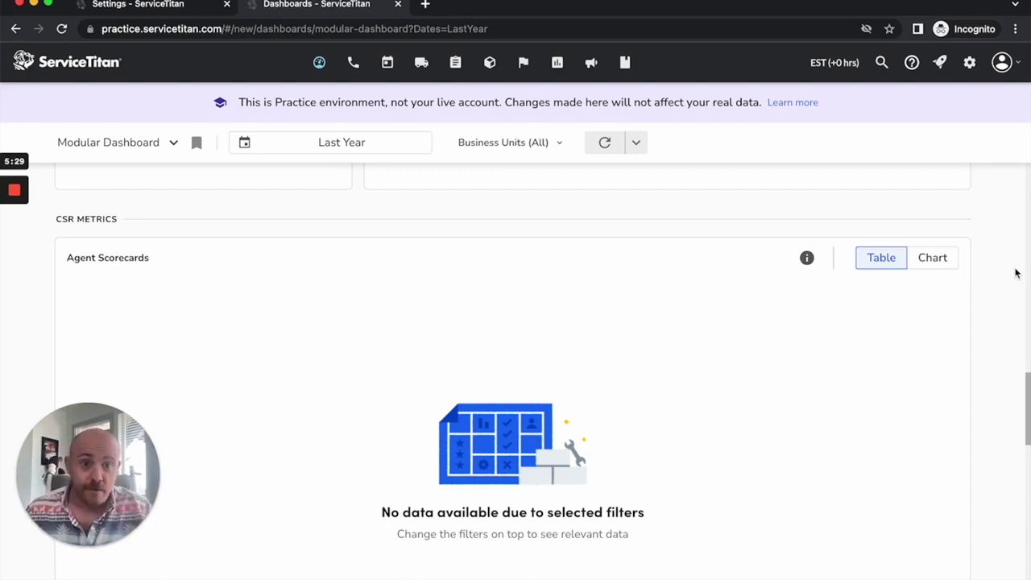
- View the call booking screen, then return to the dashboard and dismiss the error notice
click(346, 58)
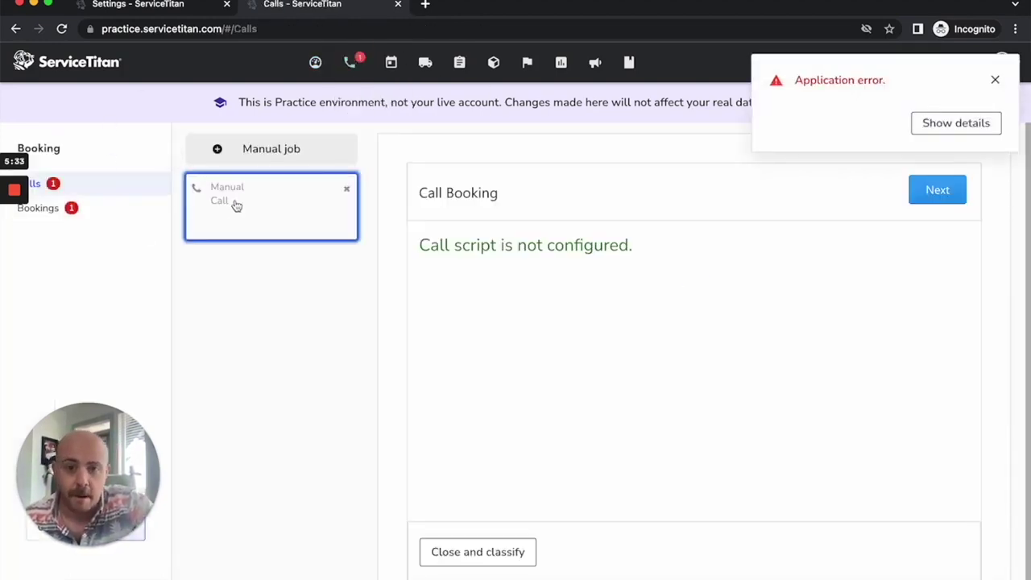
click(314, 68)
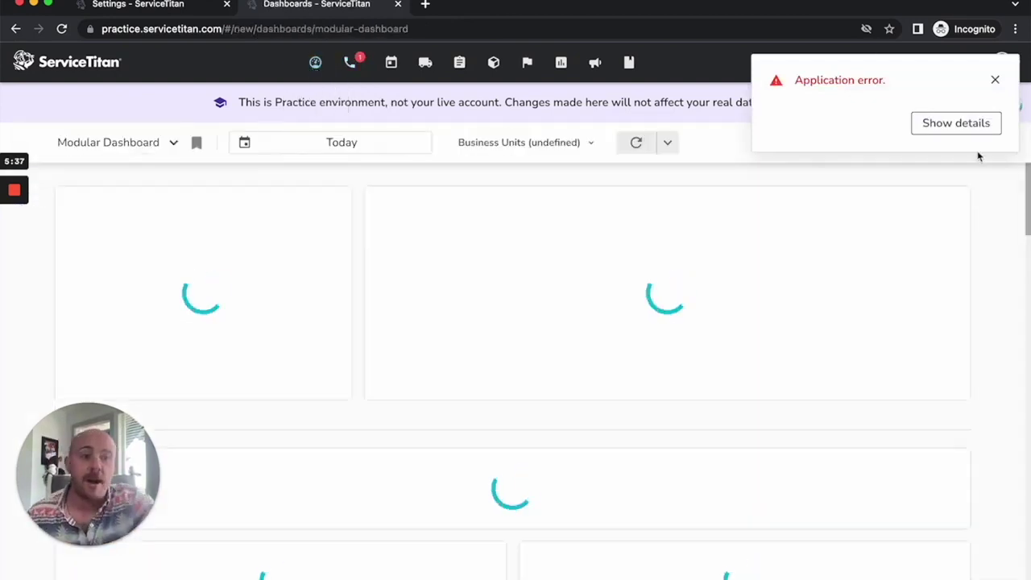
click(996, 81)
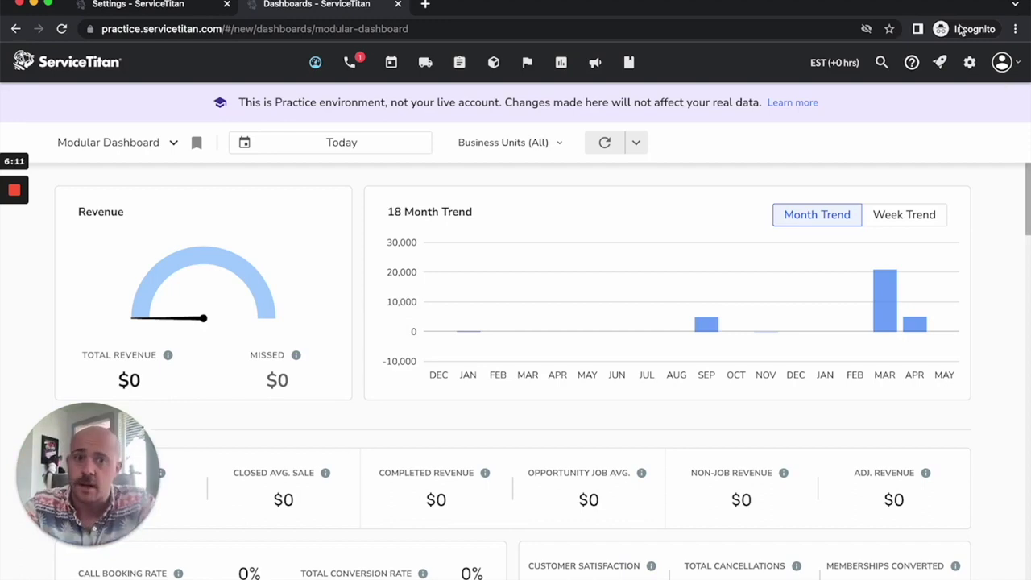
- Search the settings for "custom" and open Custom Fields under Operations
click(968, 65)
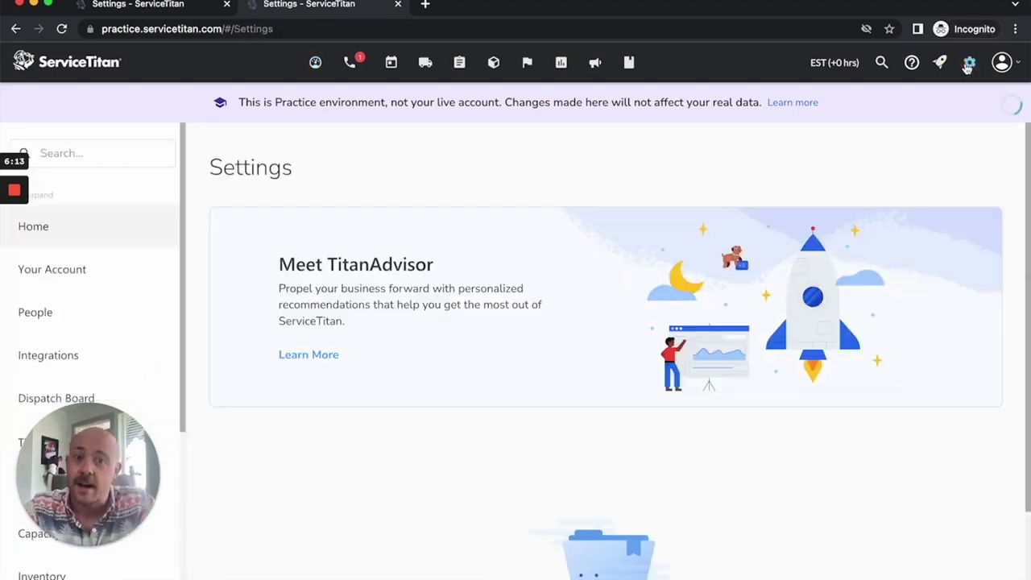
click(90, 155)
text(custom)
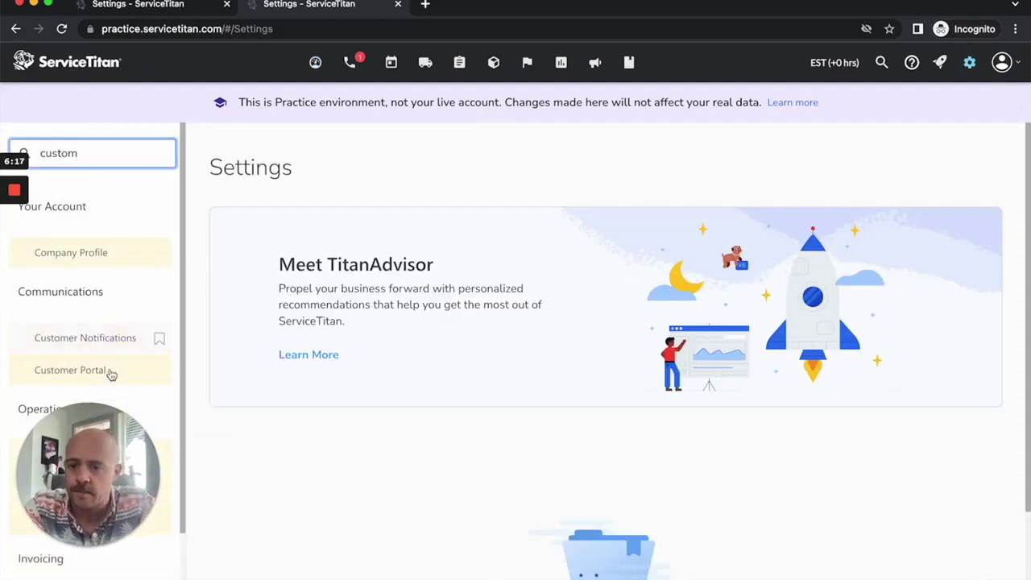
drag(97, 415, 89, 57)
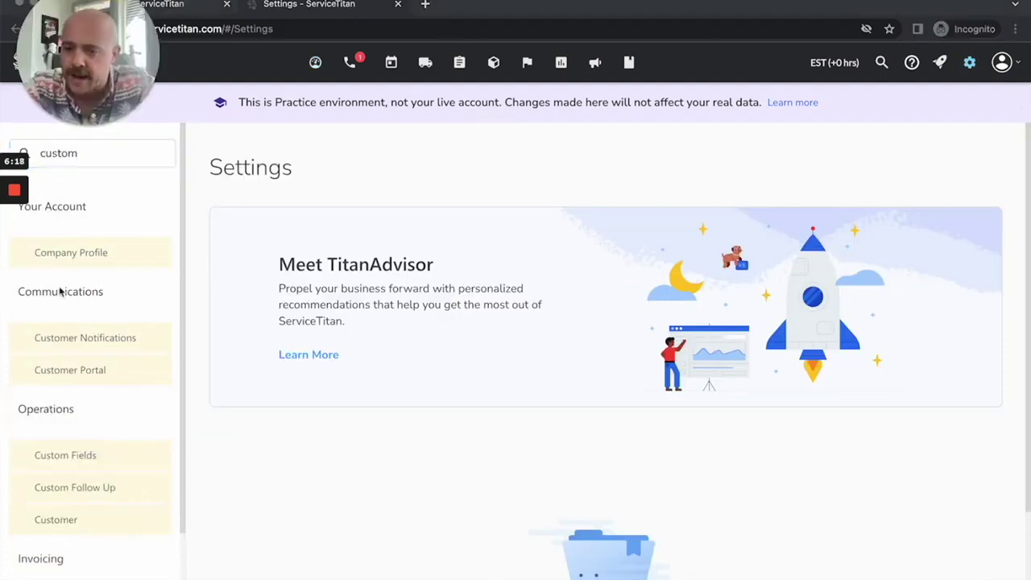
click(71, 456)
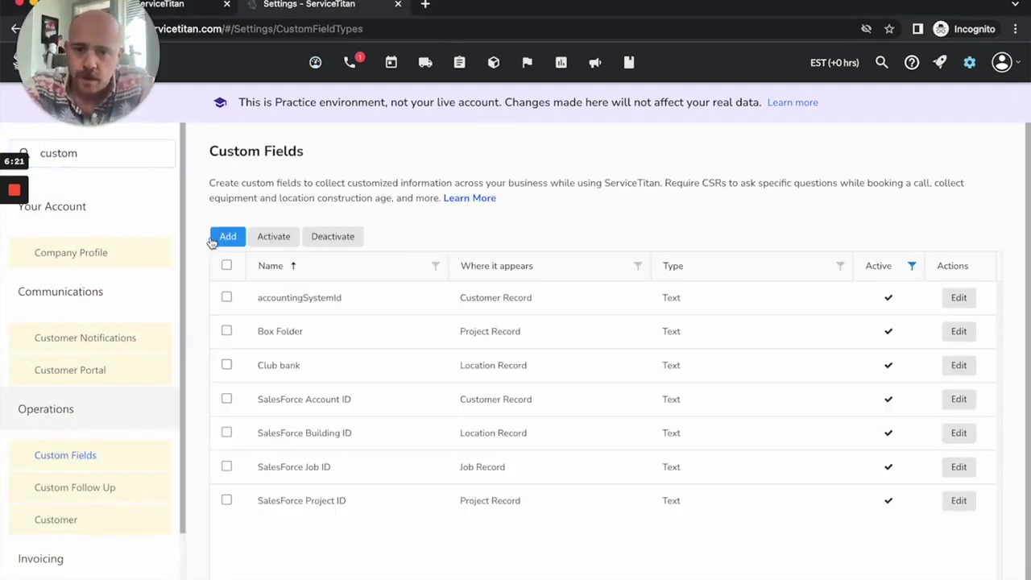
- Create a new custom field named "DID YOU HIT THE GREEN BUBBLE"
click(228, 236)
click(414, 191)
text(DI)
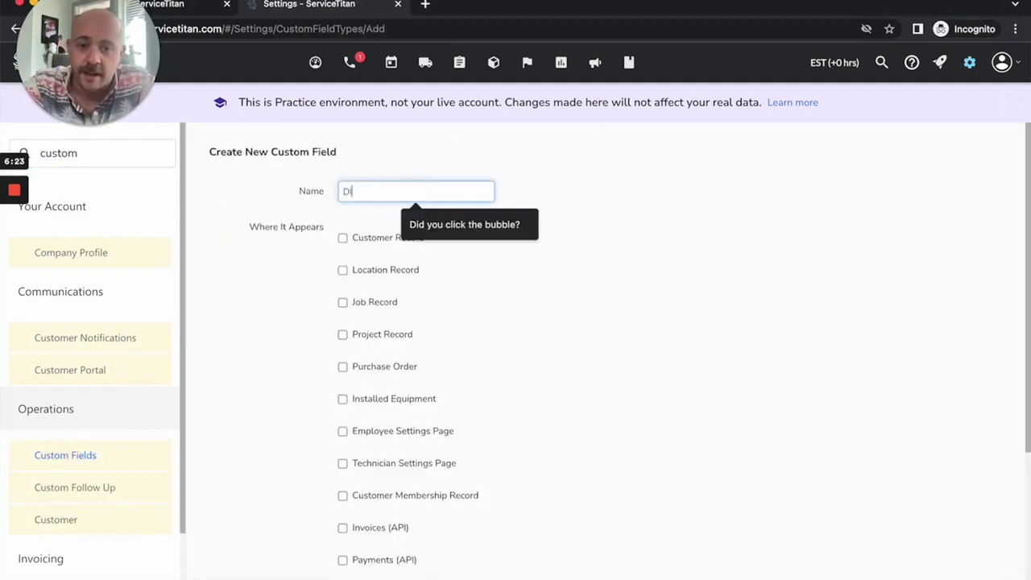
text(D YOU HIT THE GR)
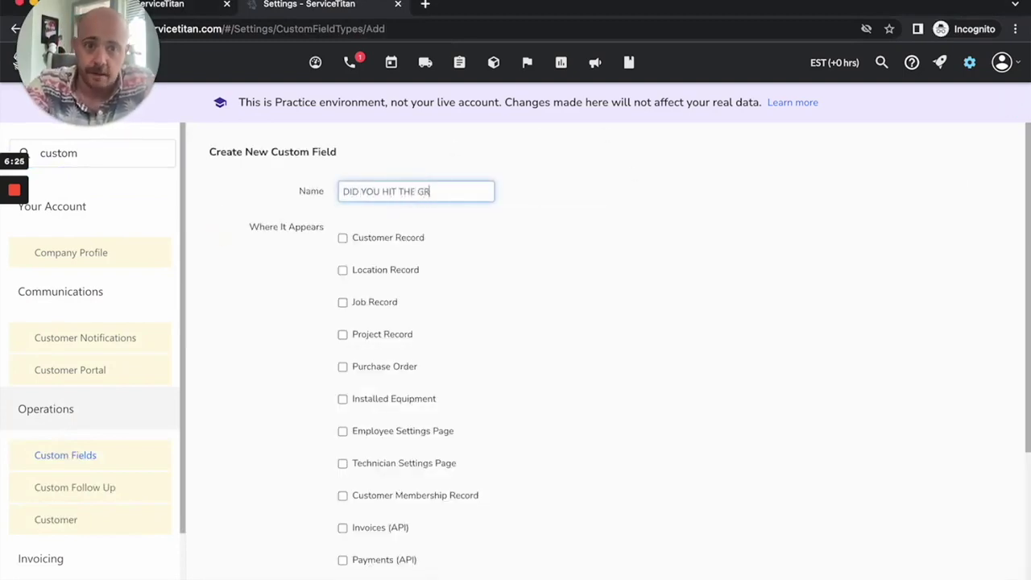
text(EEN BUBBLE)
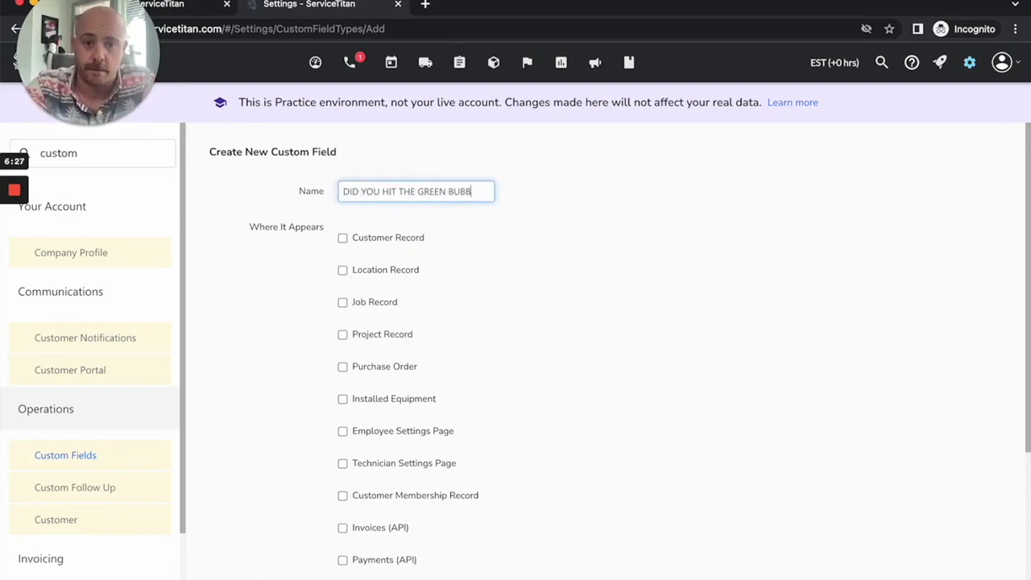
- Make the custom field appear on the Job Record, display on the Call Booking Screen and be required
click(375, 302)
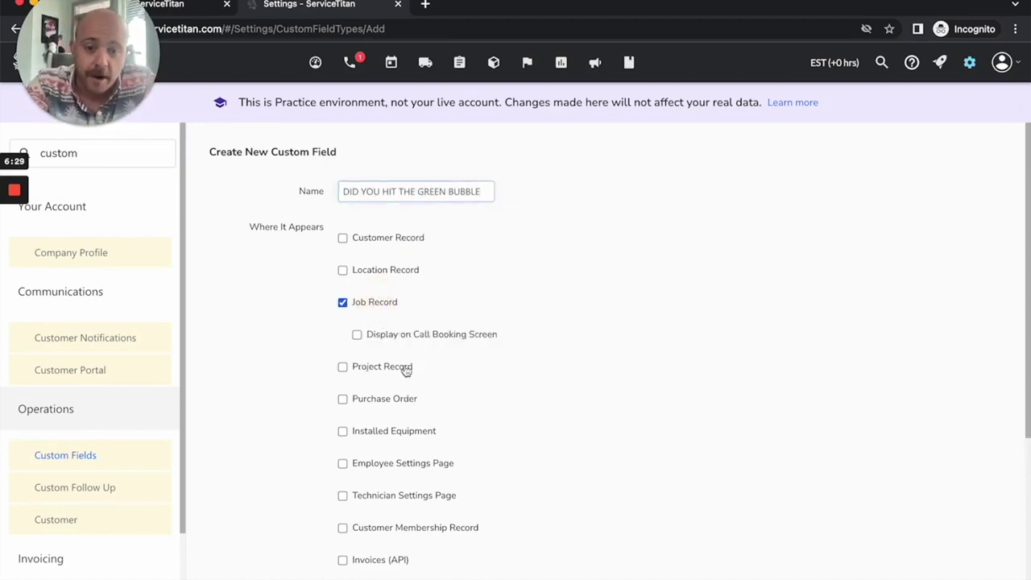
click(420, 335)
click(446, 369)
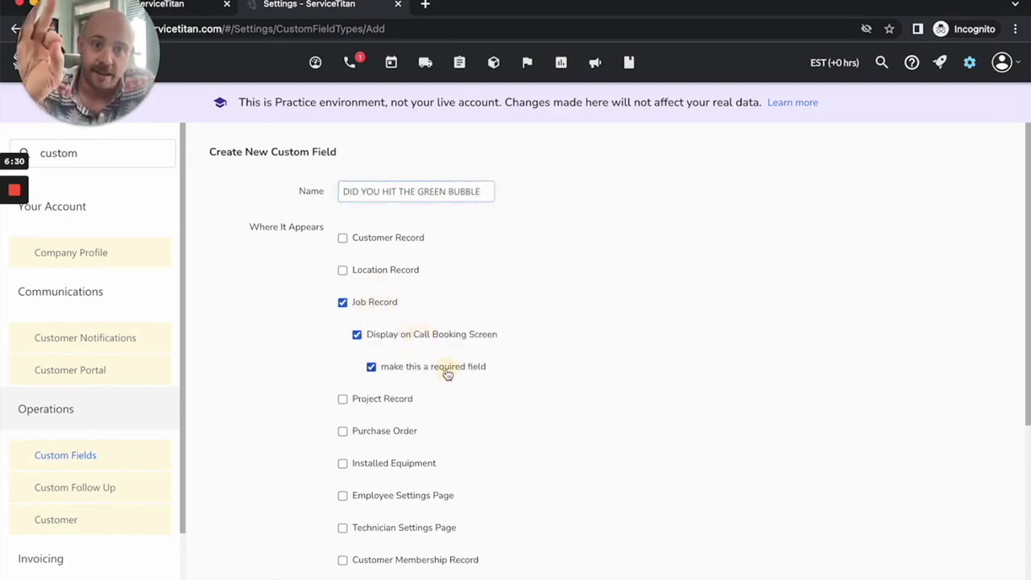
- Set the custom field's type to Dropdown with the option "Got it" and save the field
scroll(634, 362, down, 1)
scroll(634, 363, down, 3)
click(349, 552)
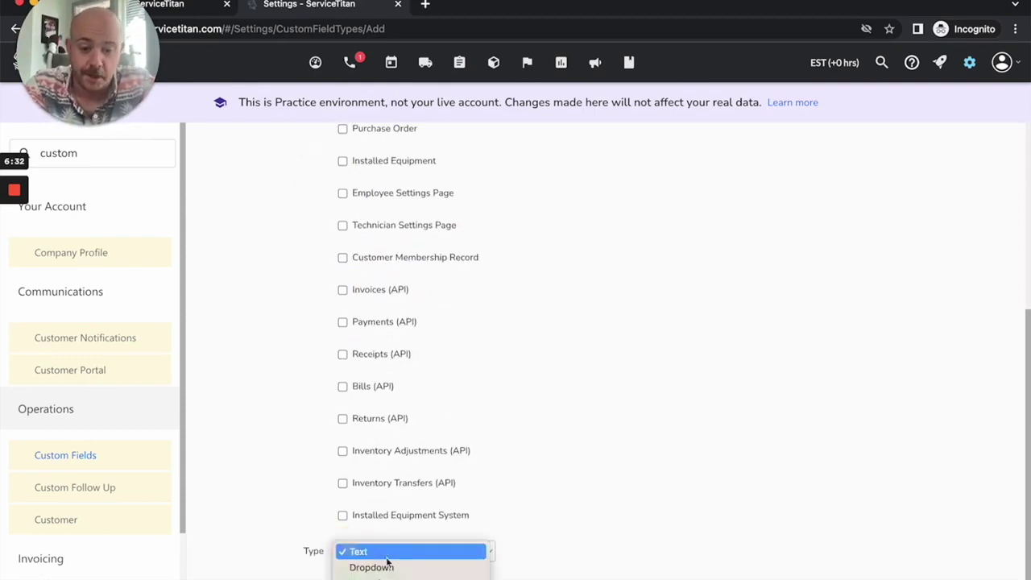
click(370, 567)
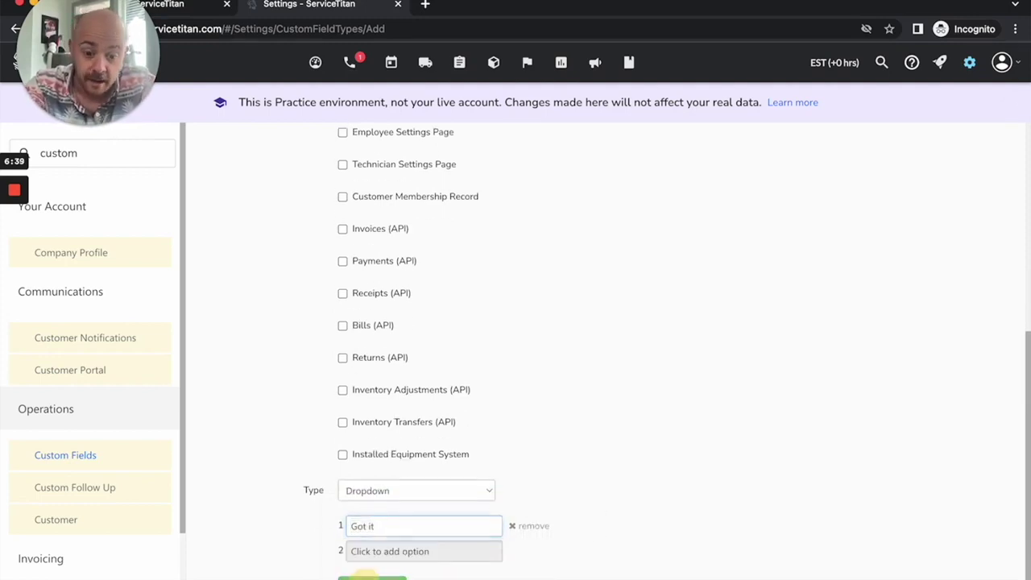
click(419, 562)
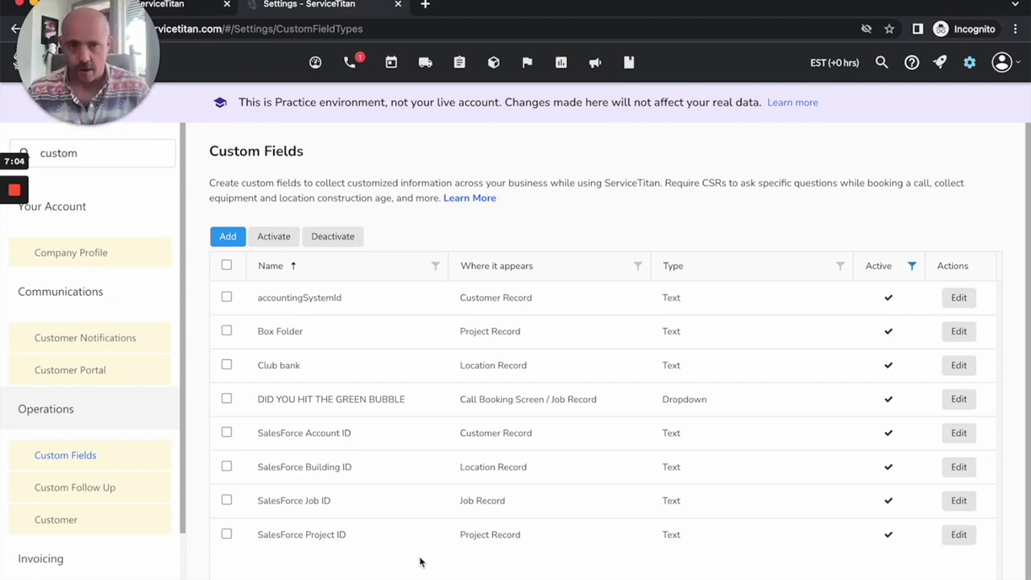
- Show the Modular Dashboard for Last Year and examine the technician scorecards' overview table
click(315, 63)
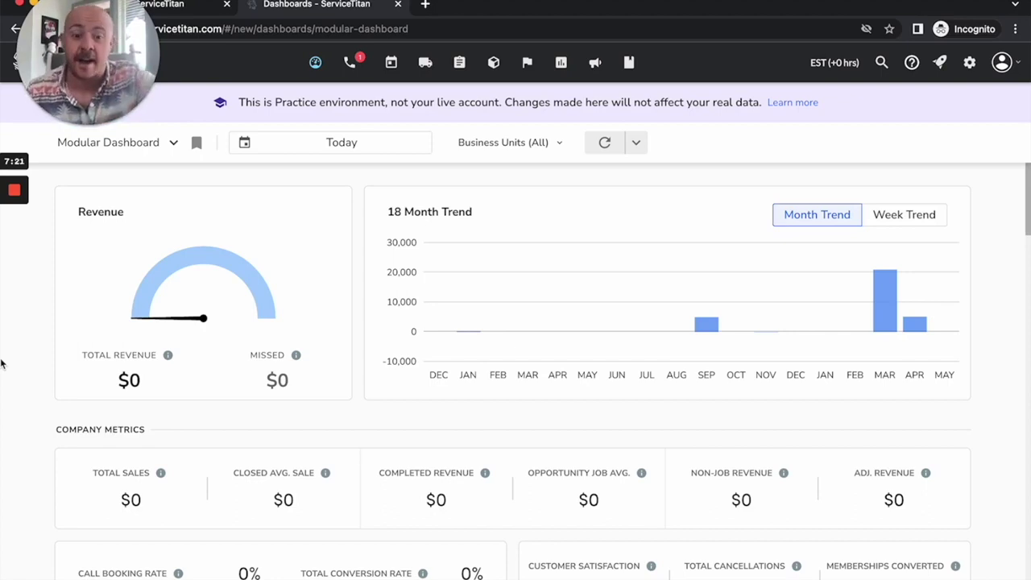
click(347, 143)
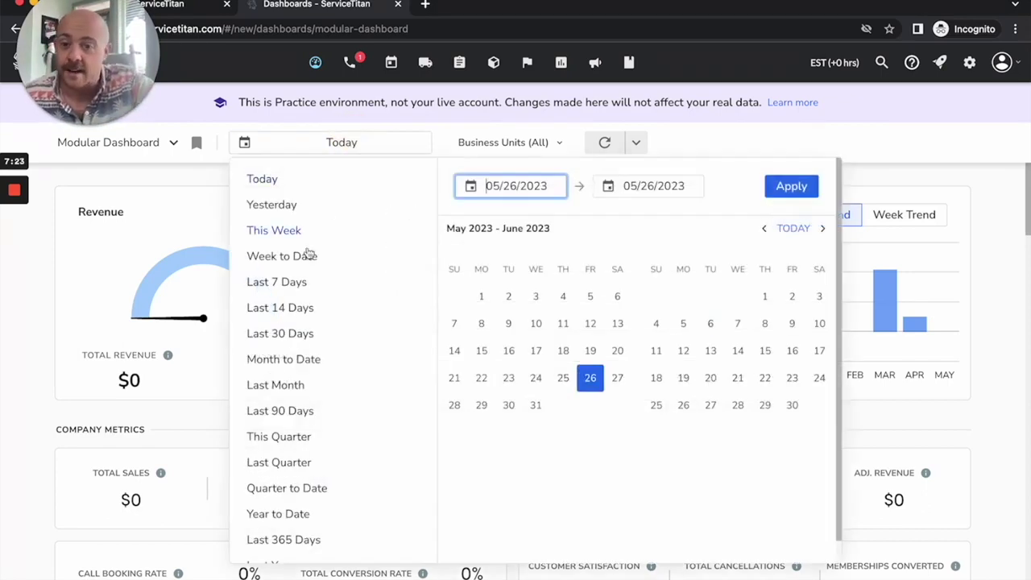
scroll(290, 539, down, 1)
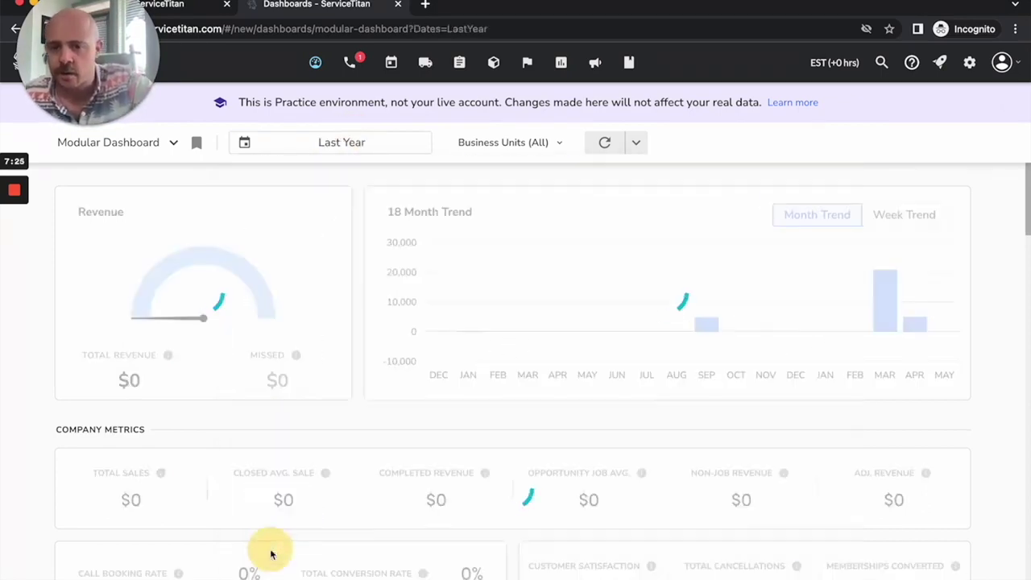
scroll(27, 456, down, 8)
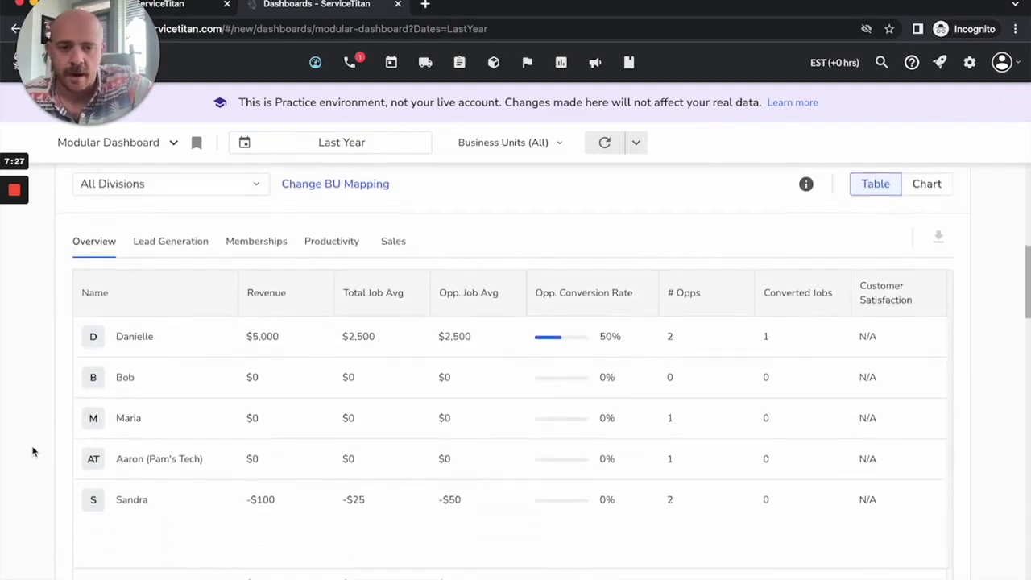
scroll(580, 337, down, 1)
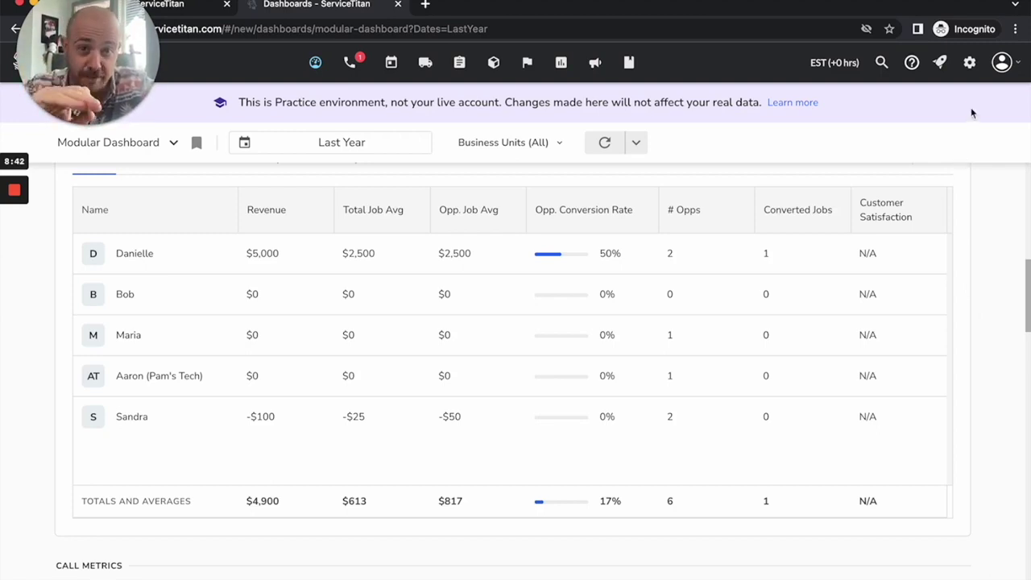
- Search the settings for "job type" and open Job Types under Operations
click(973, 66)
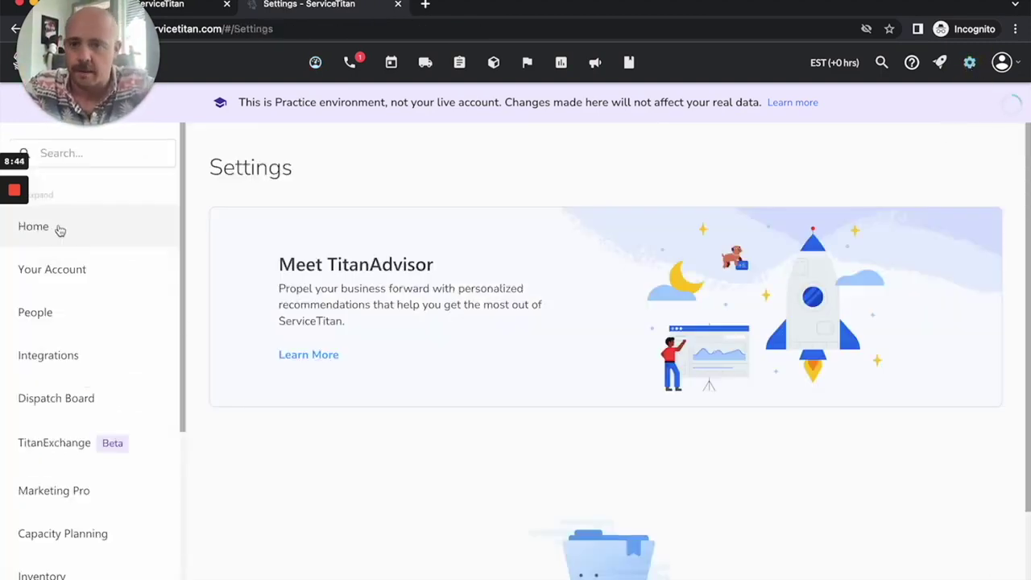
click(108, 153)
text(job type)
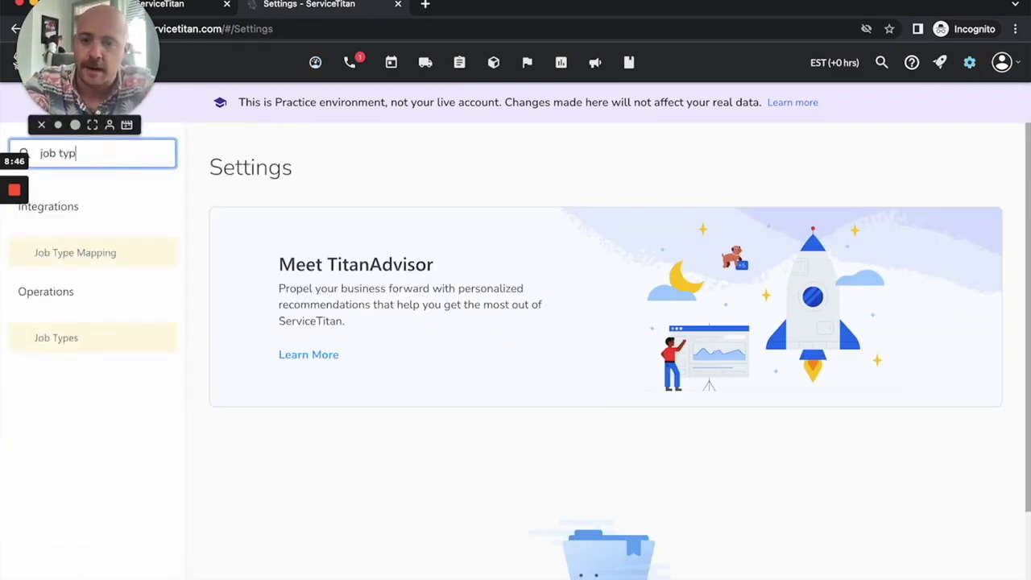
click(94, 337)
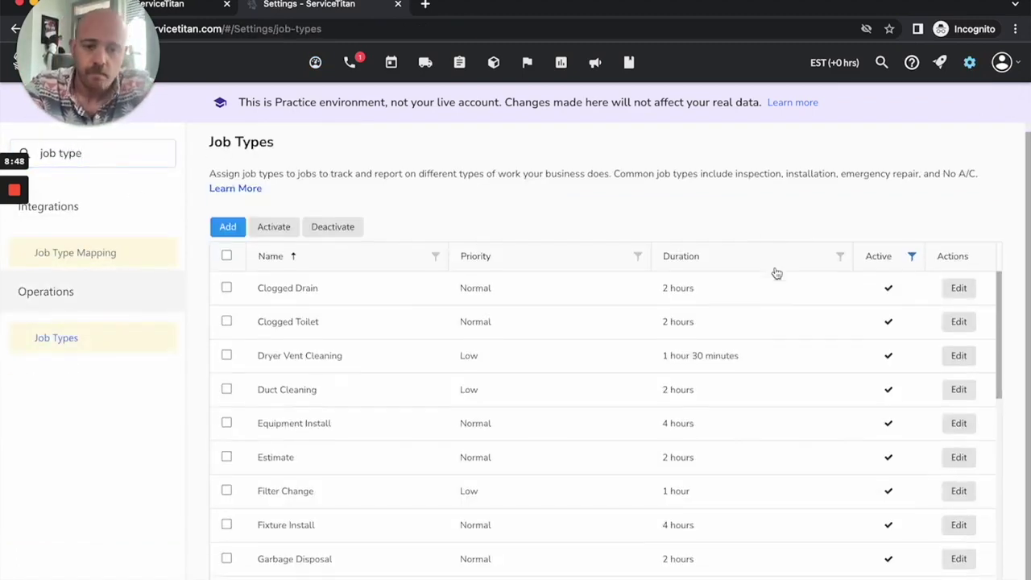
- Look through the job types and open Generator Install for editing
scroll(744, 413, down, 3)
scroll(745, 413, down, 10)
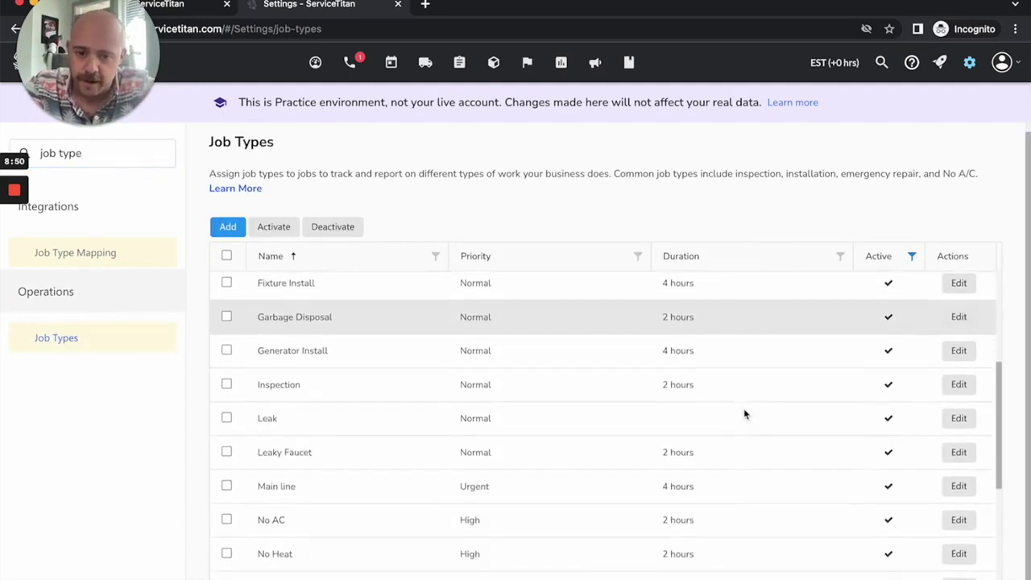
scroll(745, 414, down, 3)
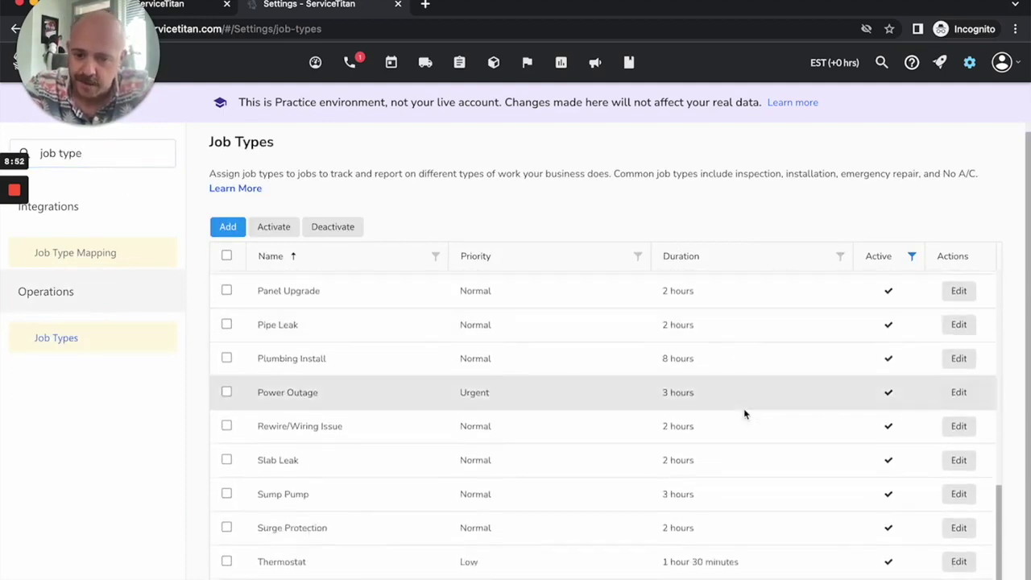
scroll(750, 484, up, 5)
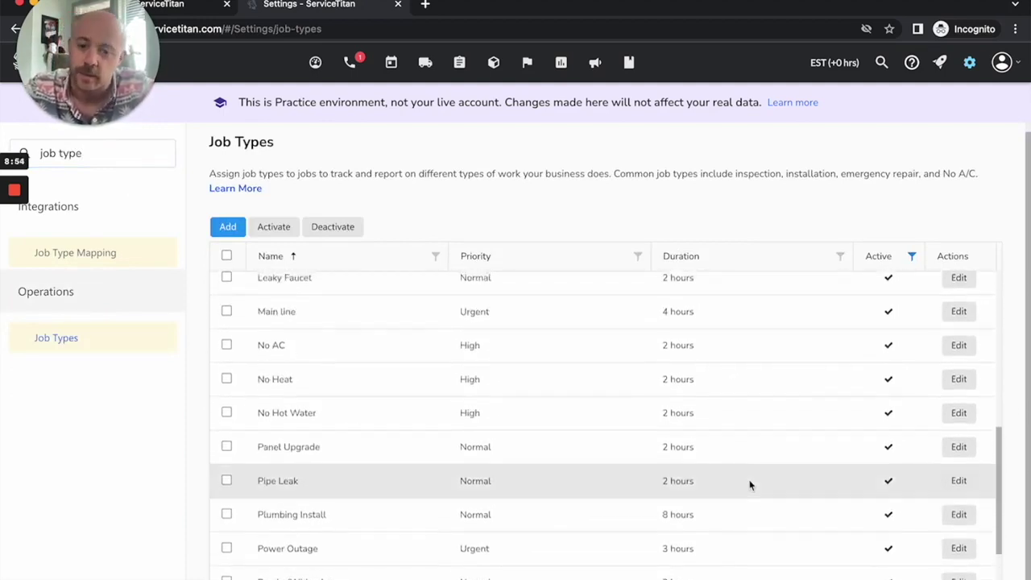
scroll(749, 484, up, 7)
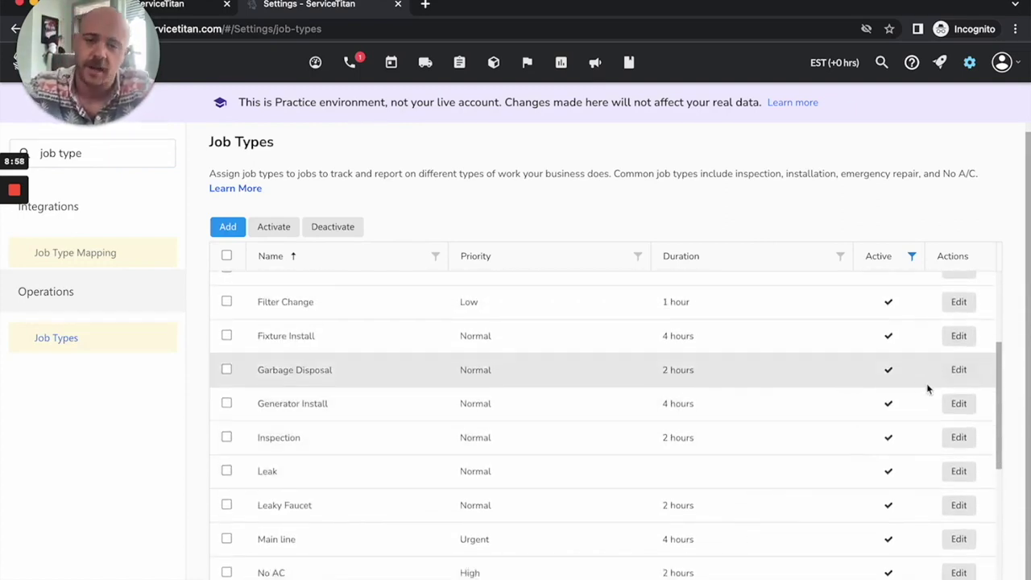
click(968, 409)
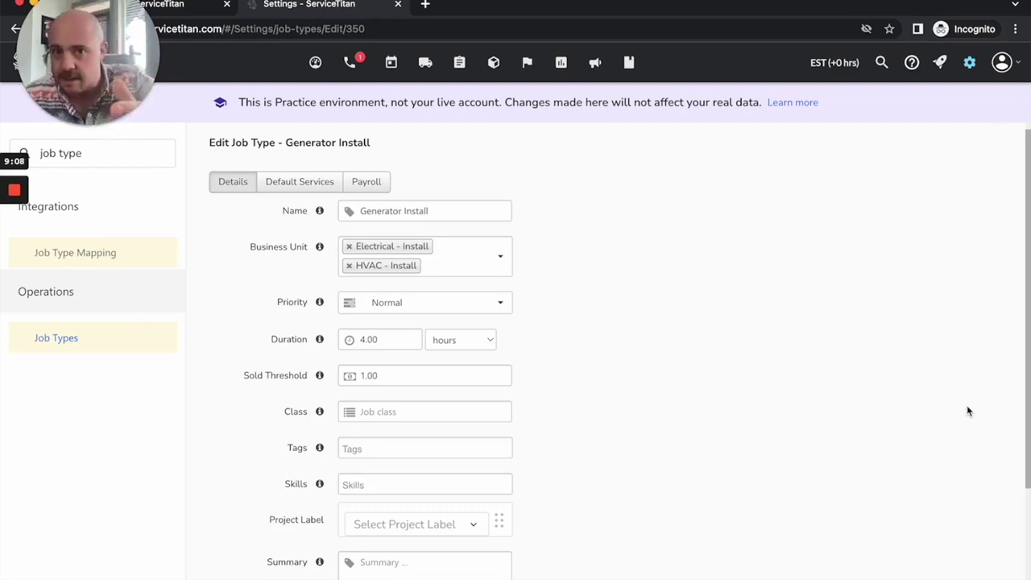
- Mark the Generator Install job type as No Charge/Unconvertible by default and save it
scroll(969, 411, down, 1)
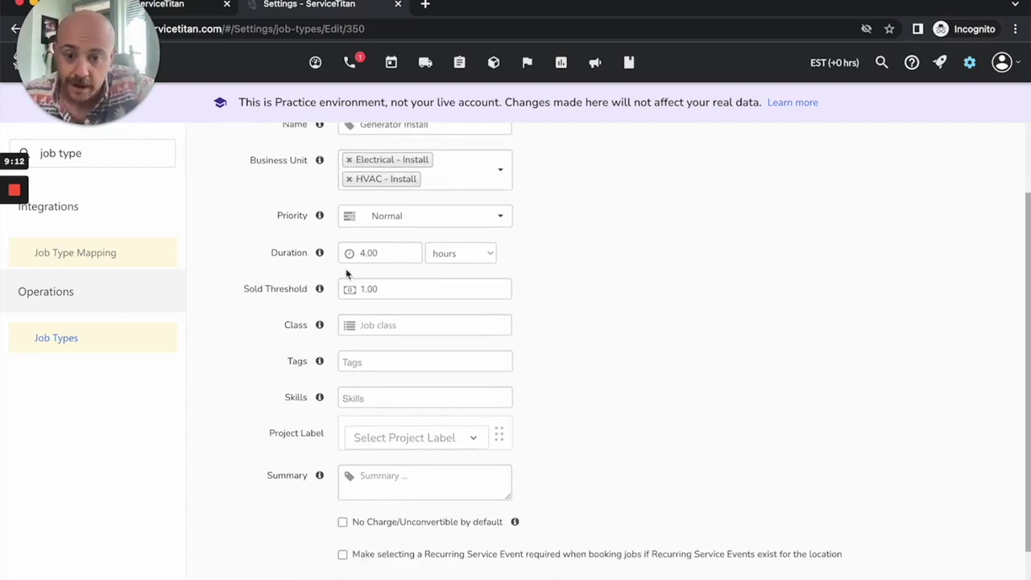
click(380, 292)
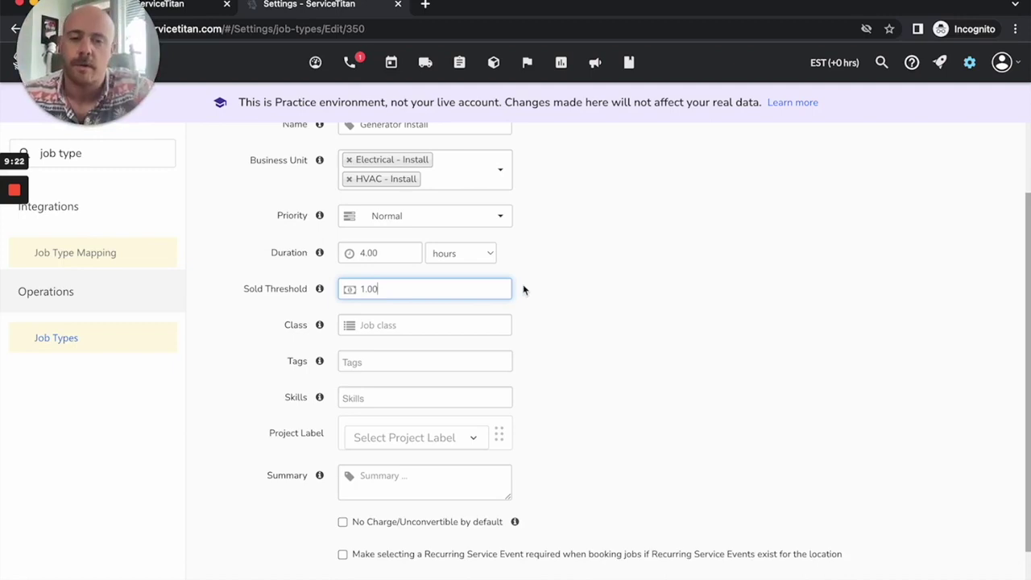
scroll(524, 290, down, 1)
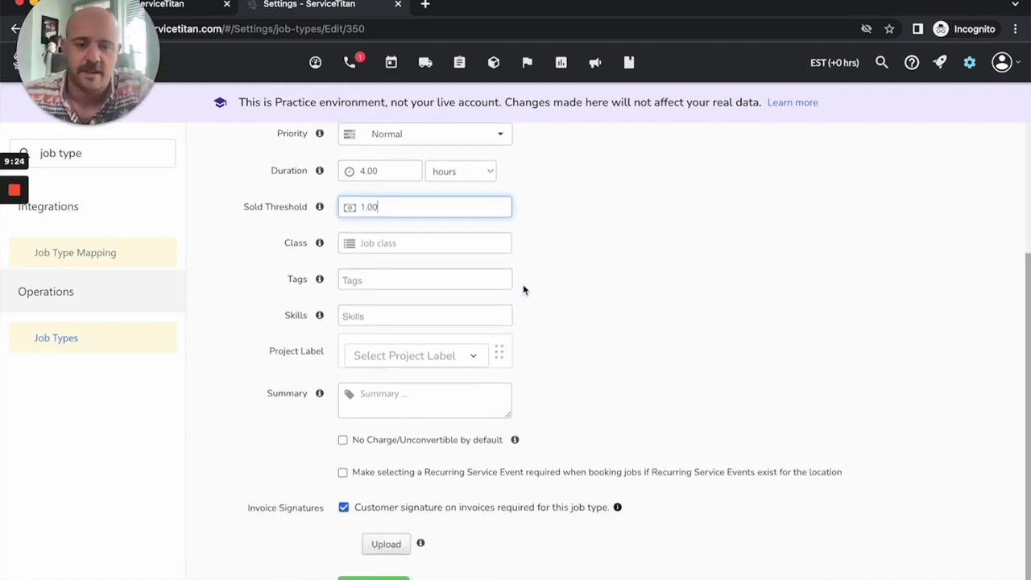
click(344, 439)
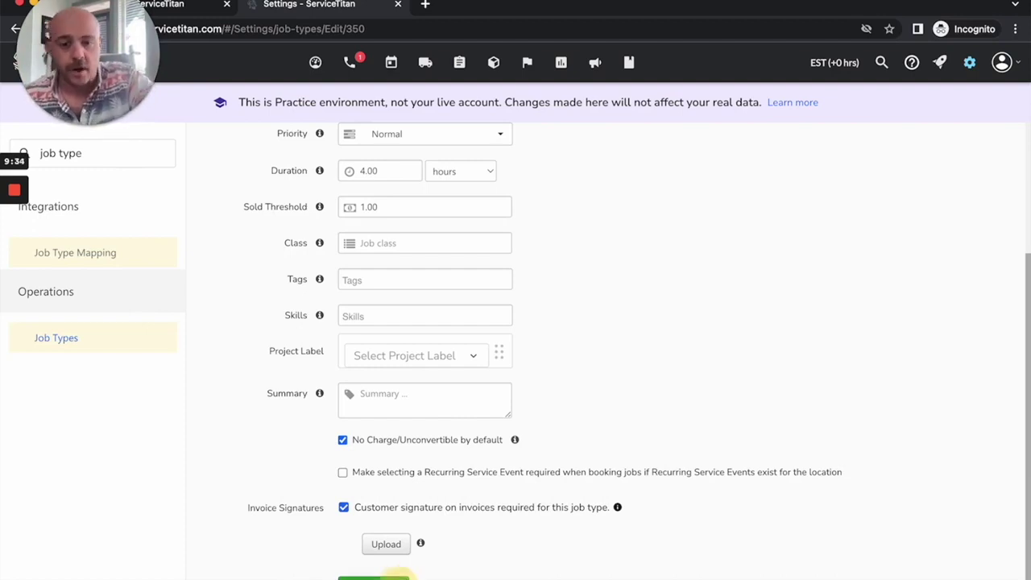
click(374, 578)
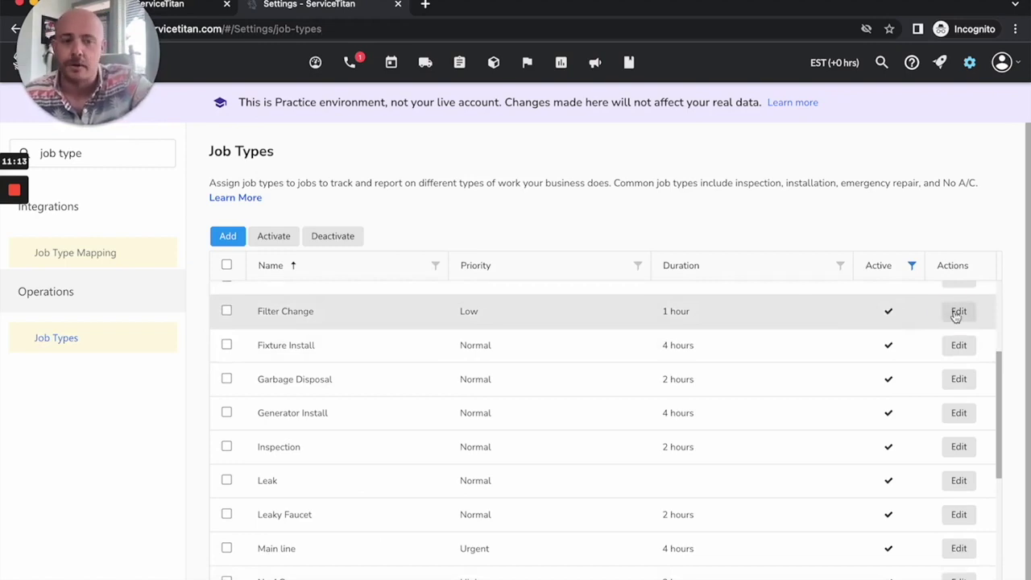
- Open the Filter Change job type for editing and review its Sold Threshold
click(957, 316)
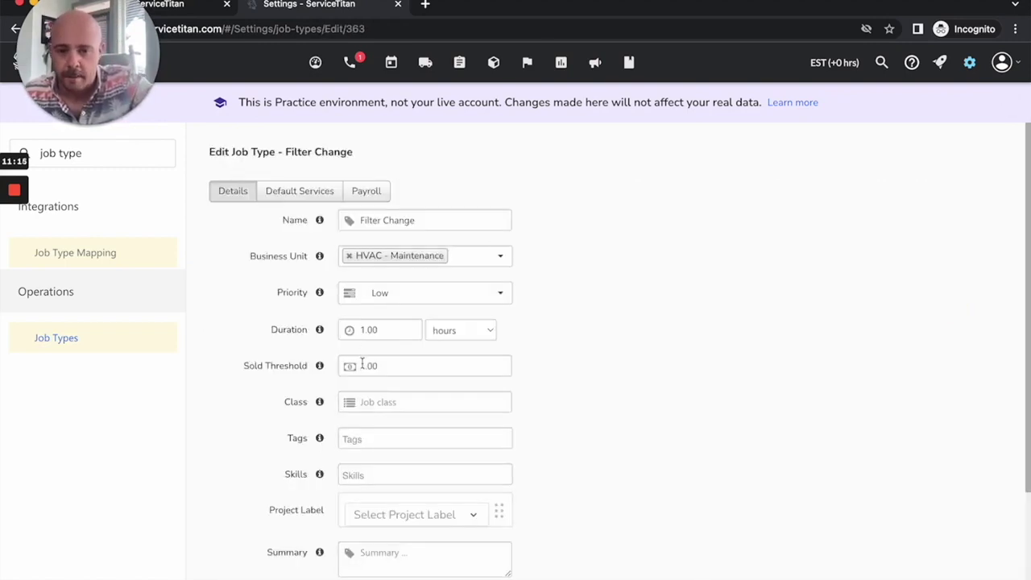
click(362, 363)
click(564, 374)
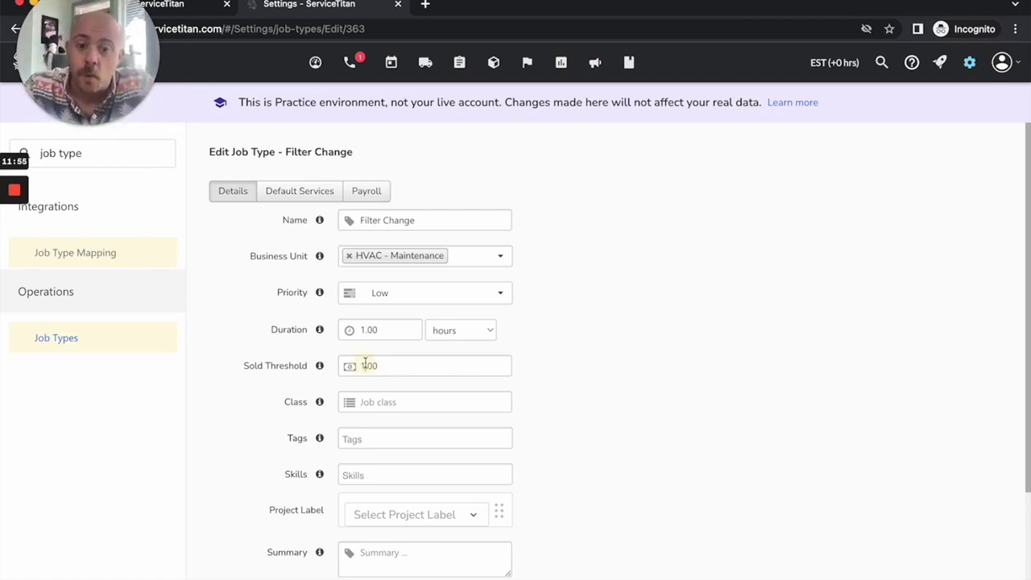
click(366, 363)
click(601, 364)
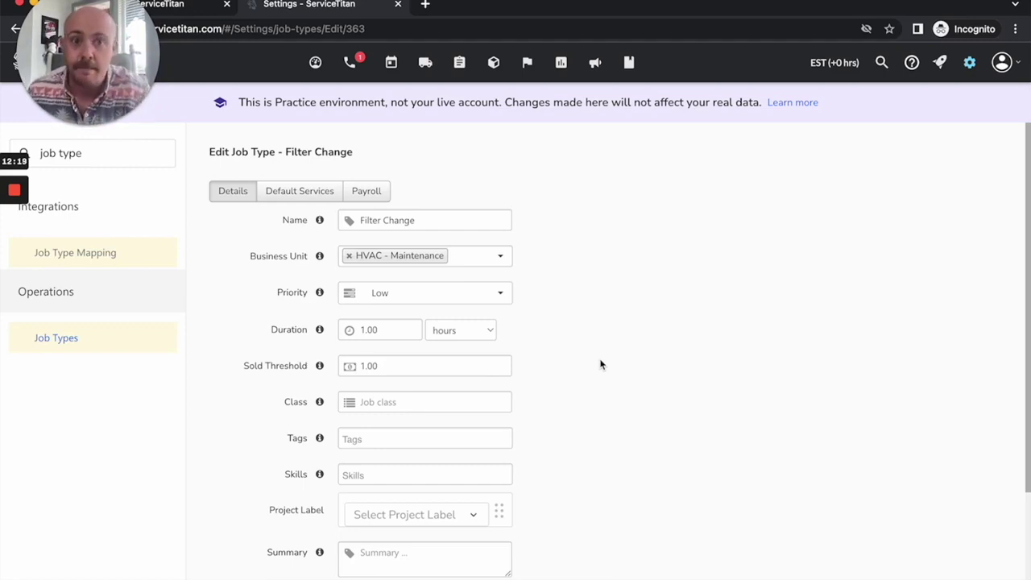
- Set the Filter Change job type's Sold Threshold to 30.00
click(363, 366)
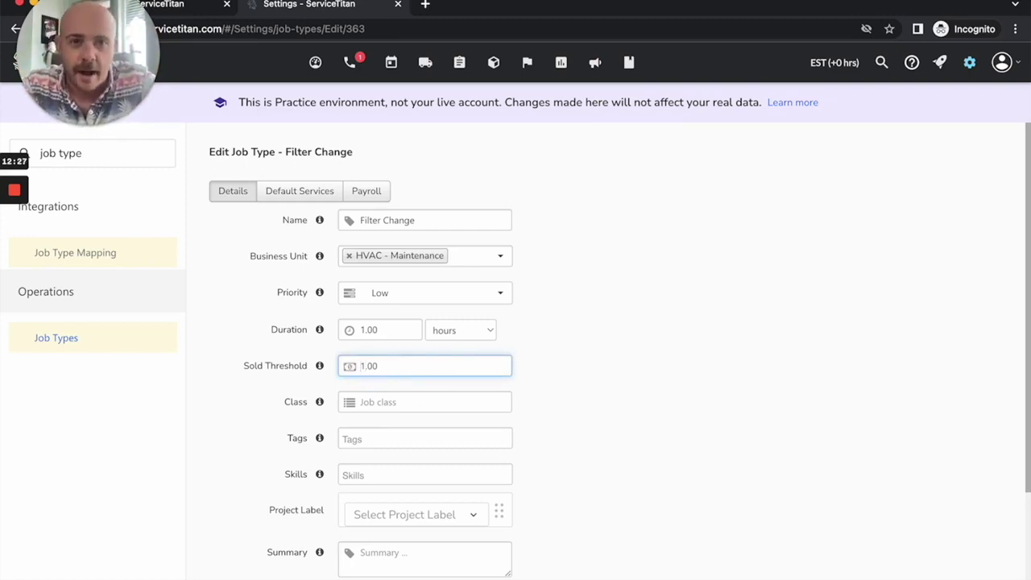
key(BackSpace)
text(30)
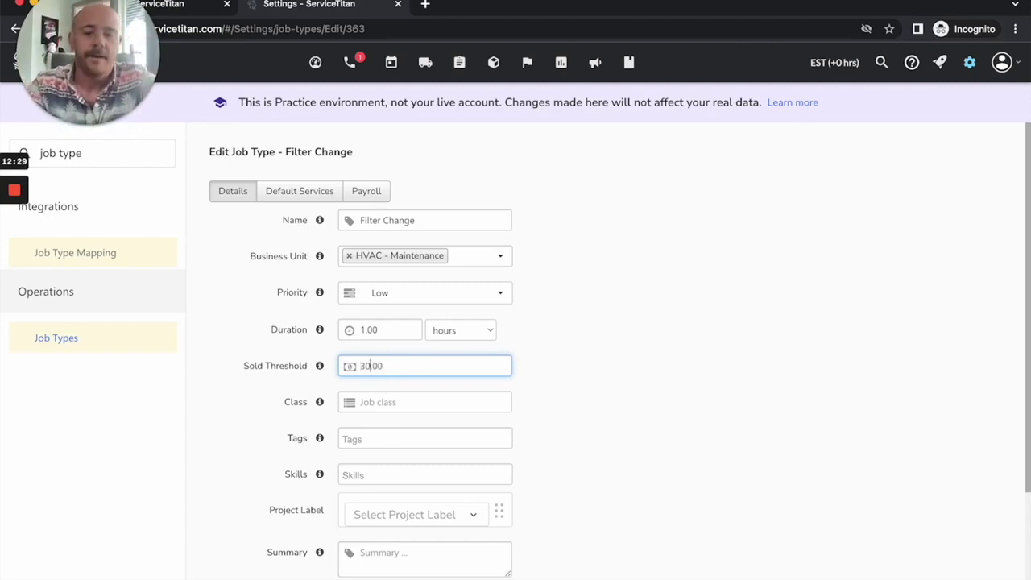
click(654, 309)
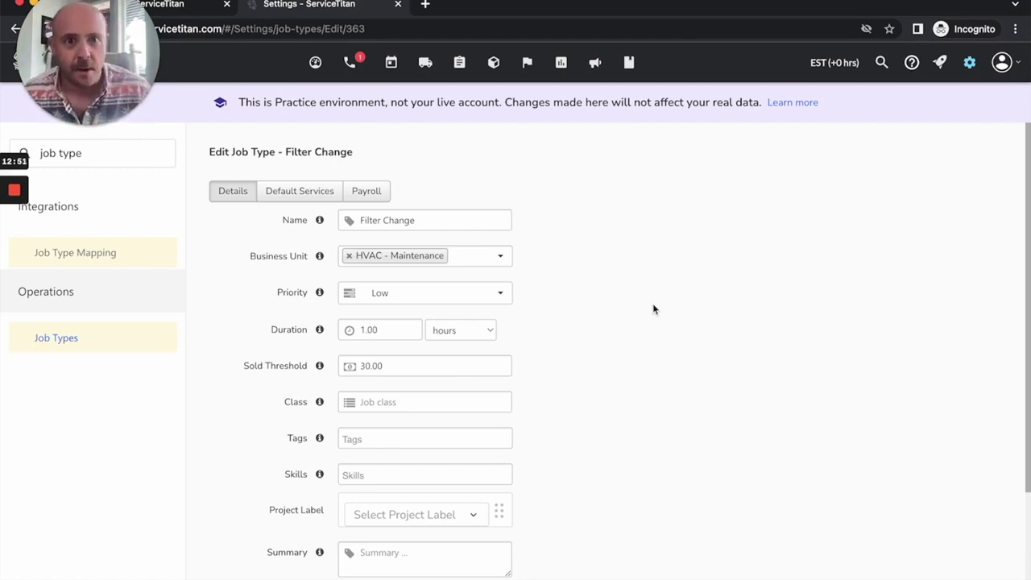
- Check the Sold Threshold's help text and set the Filter Change job type's threshold to 70.00
scroll(654, 310, down, 2)
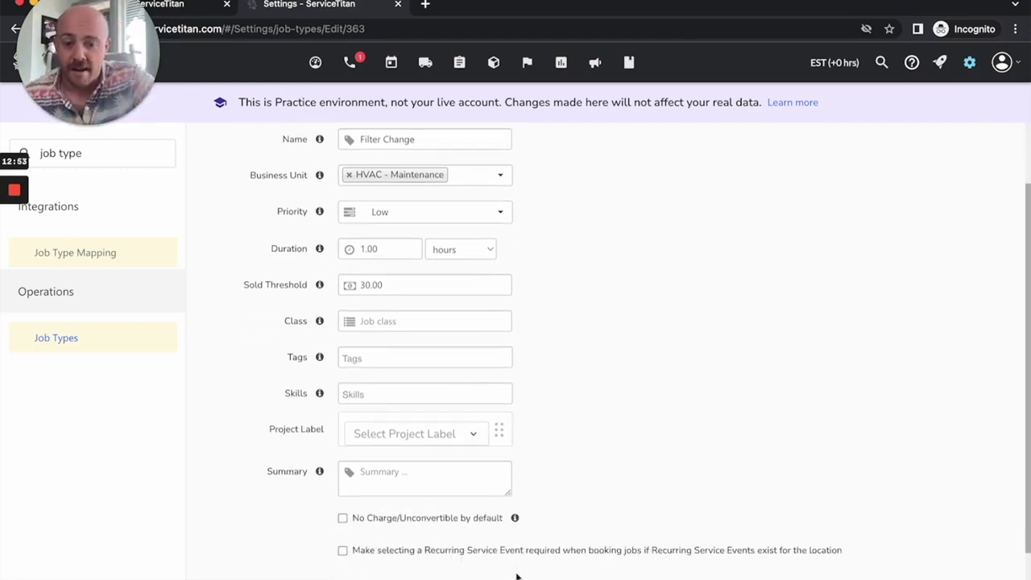
scroll(639, 458, up, 1)
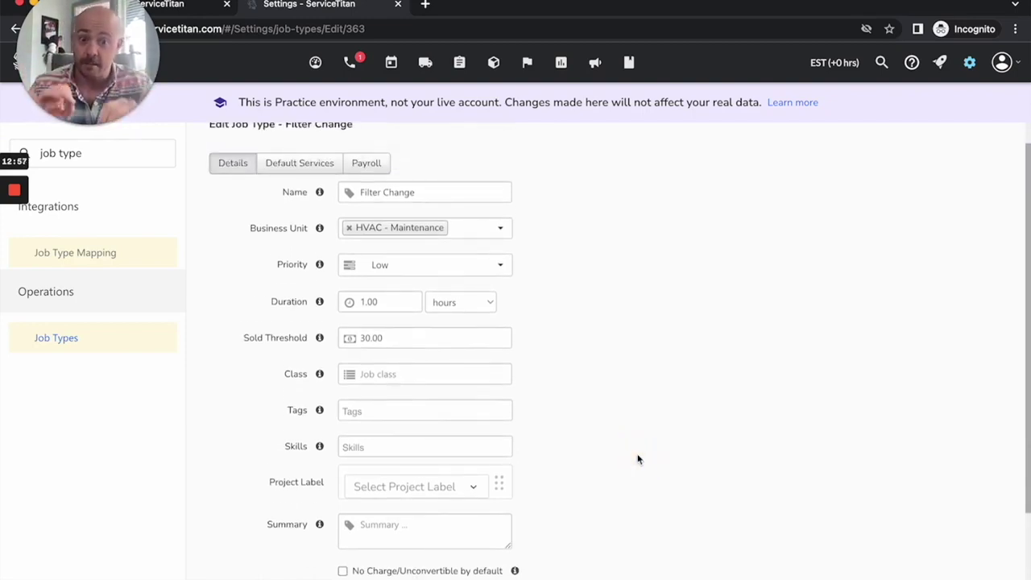
click(364, 339)
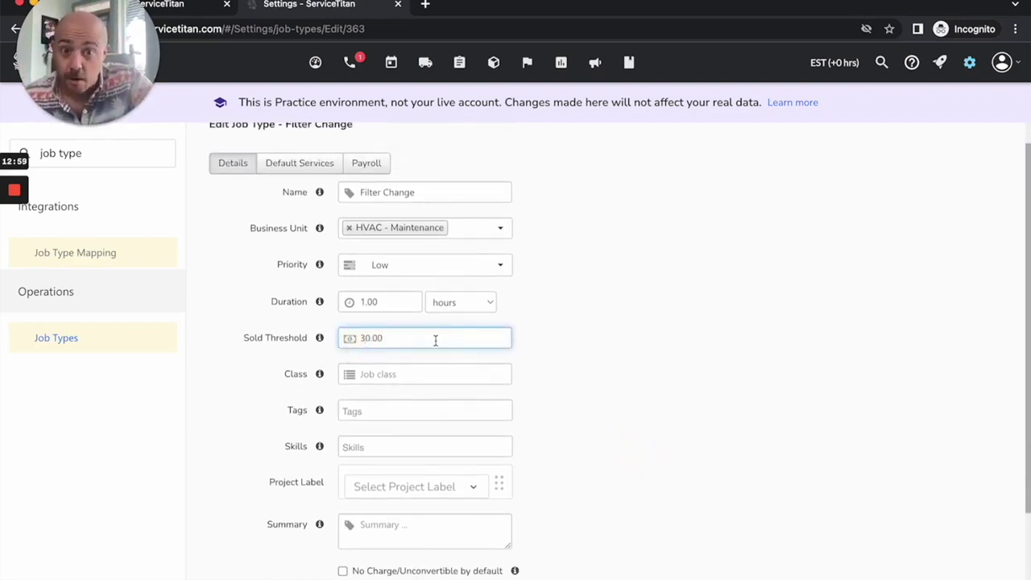
scroll(452, 346, down, 1)
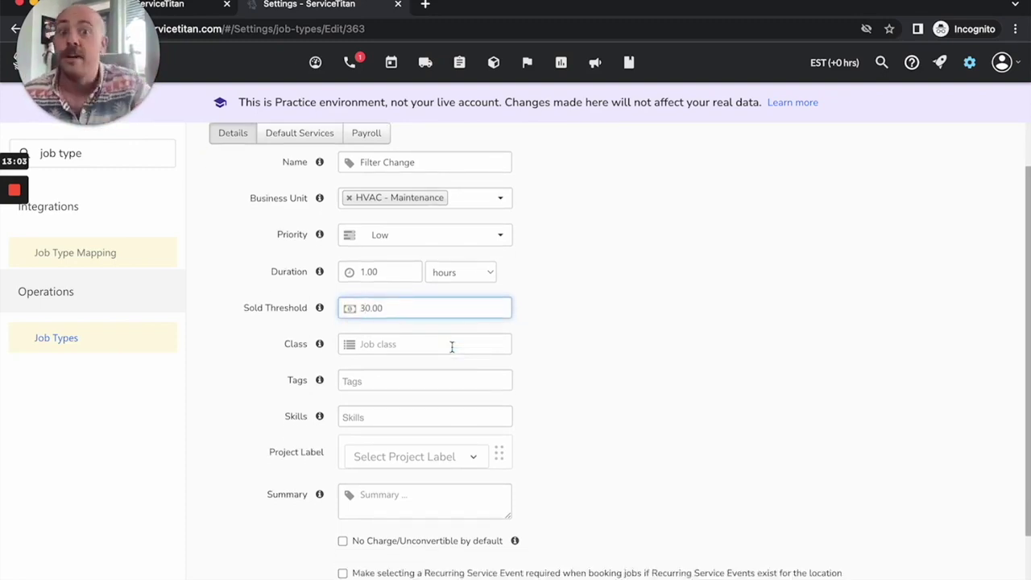
scroll(453, 363, down, 1)
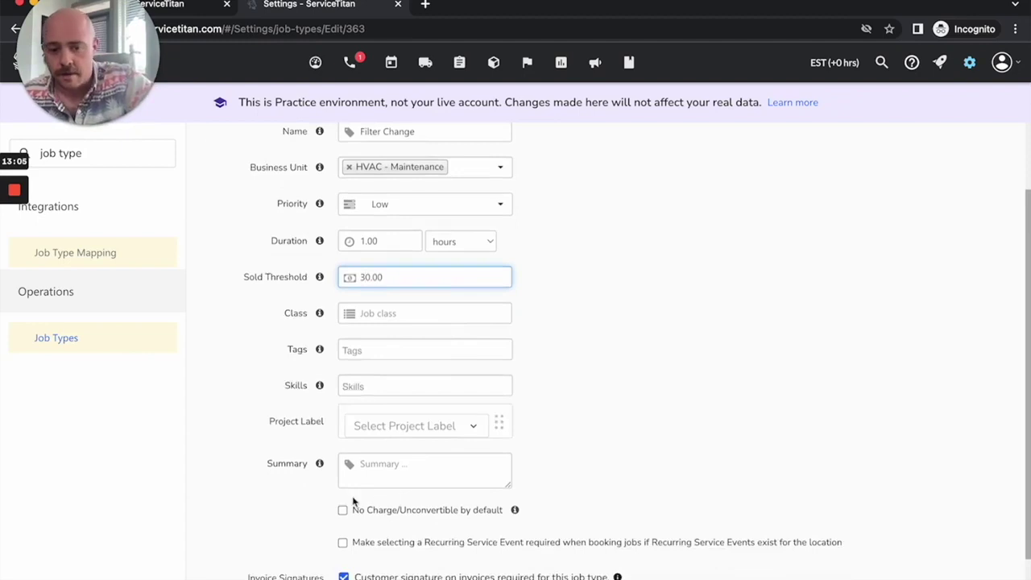
click(721, 288)
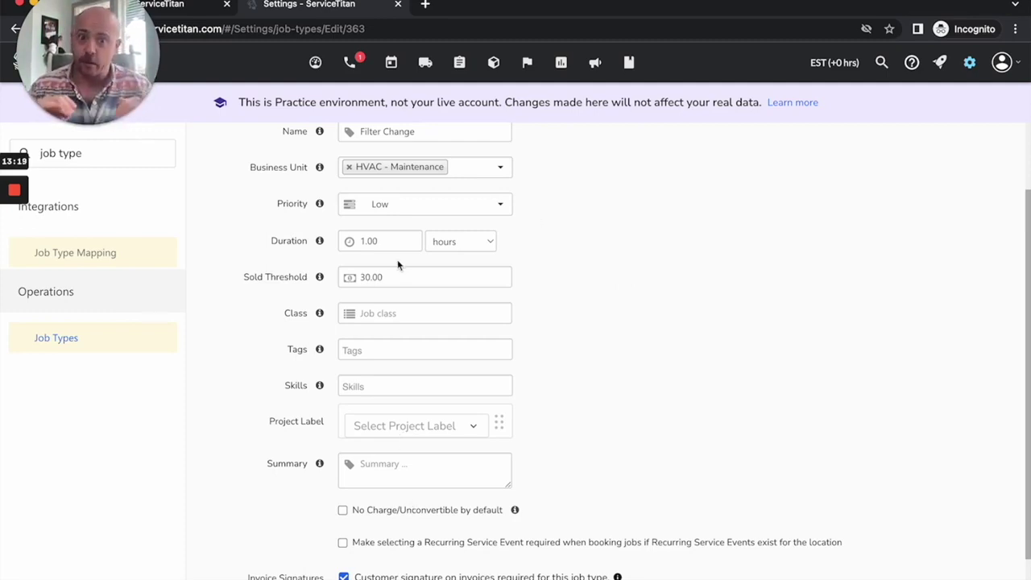
click(384, 276)
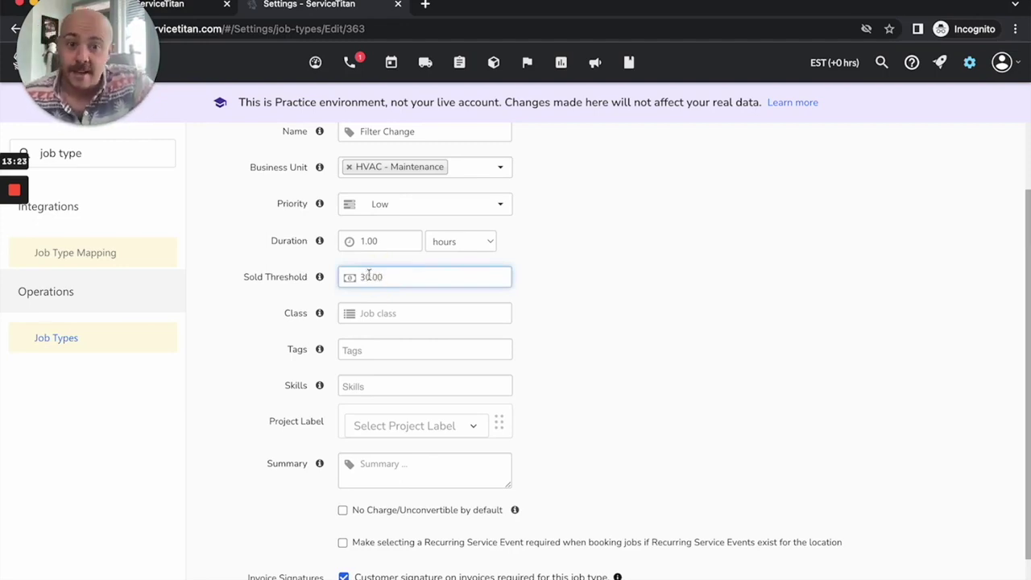
click(316, 276)
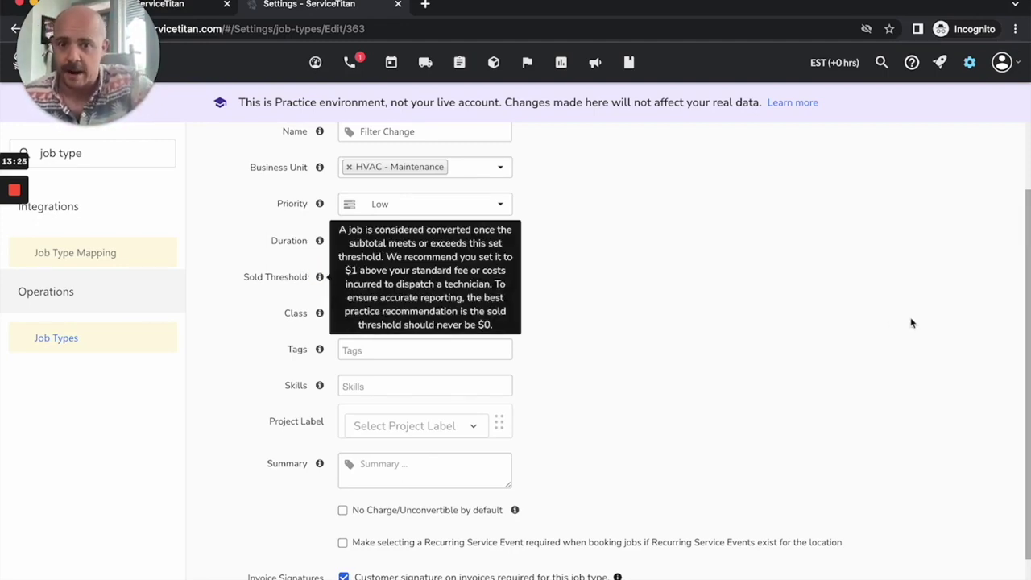
text(70)
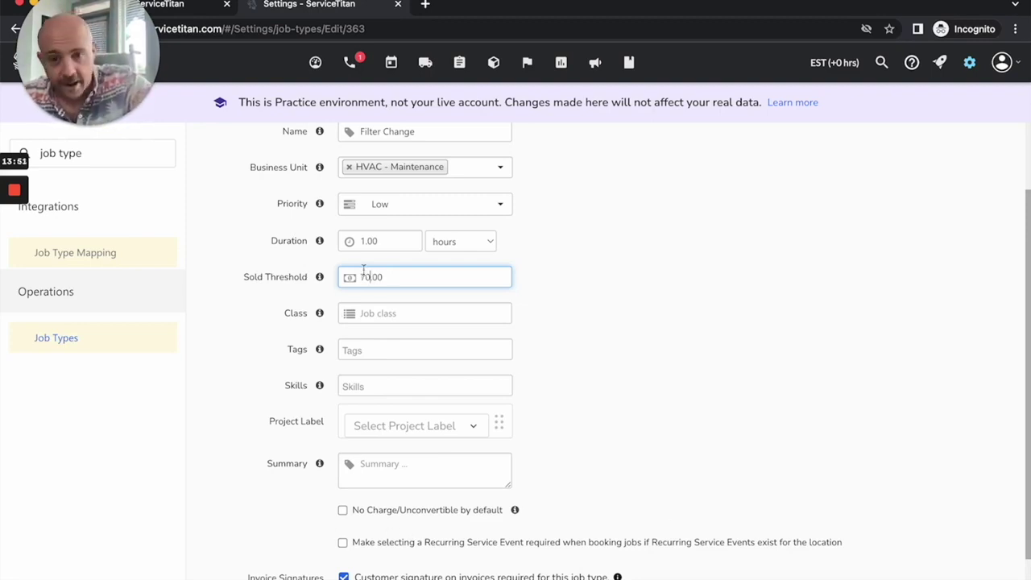
click(428, 273)
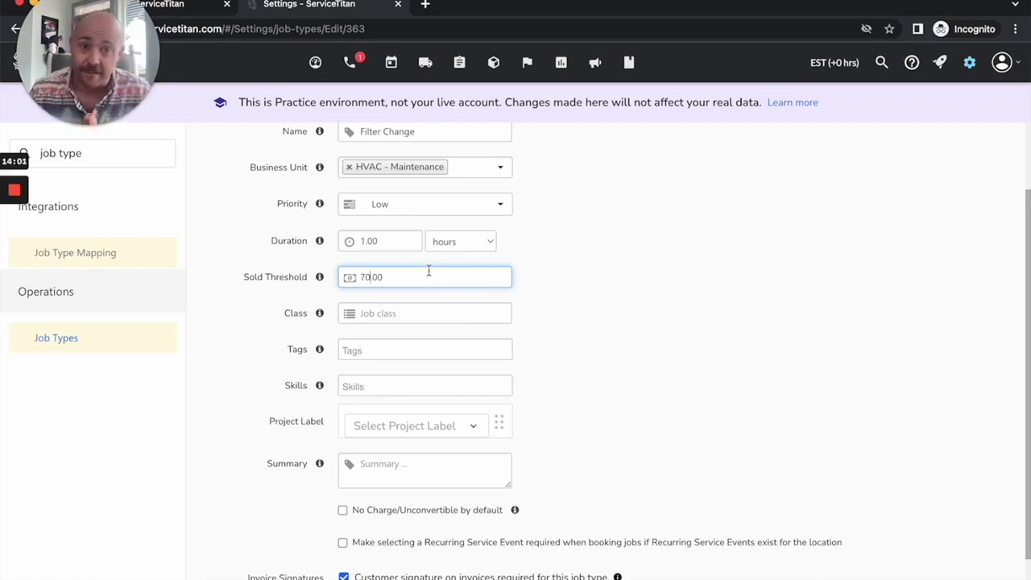
- Open the Modular Dashboard and check the division choices offered for the Technician Scorecards
click(313, 76)
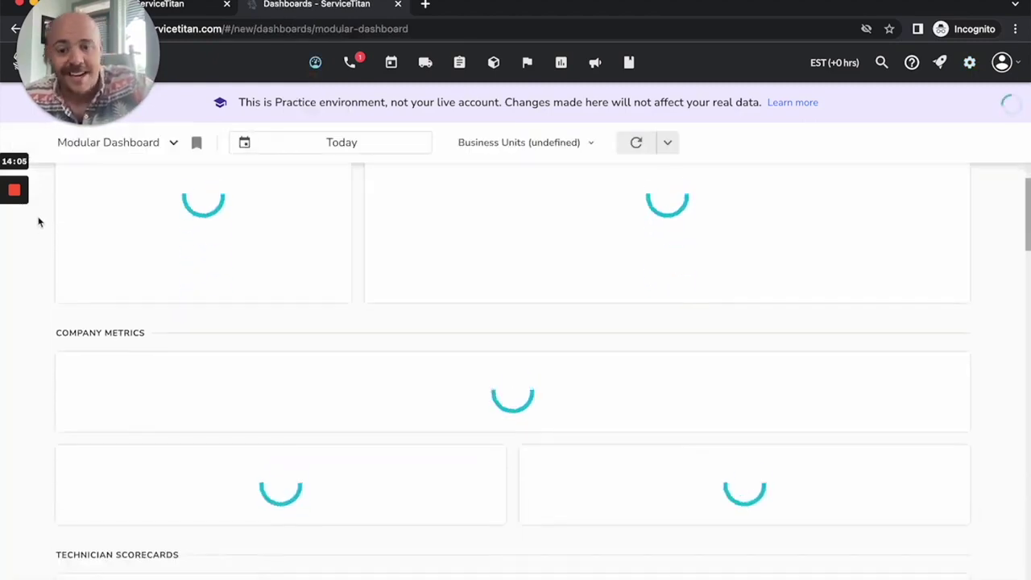
scroll(35, 324, down, 3)
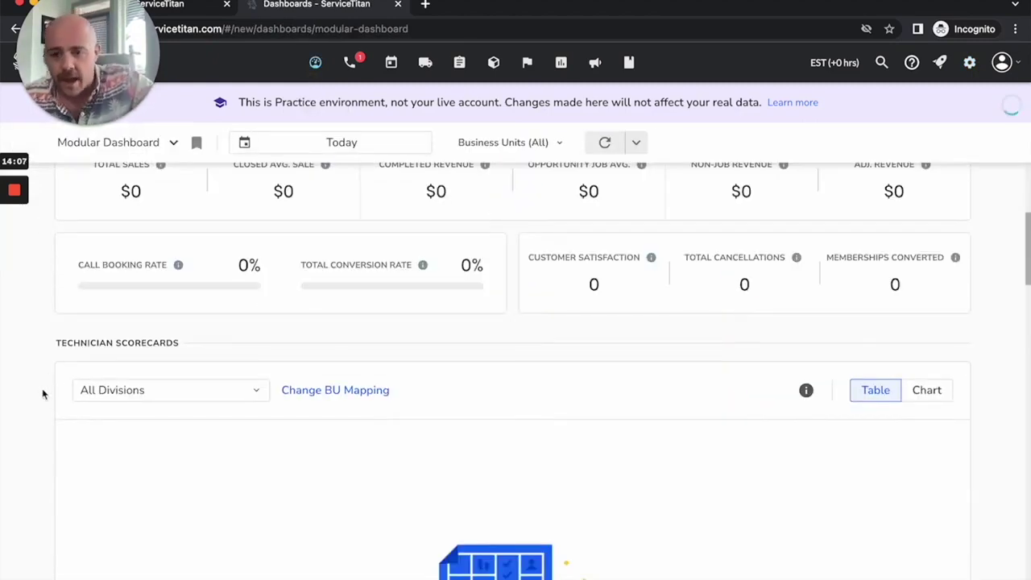
click(109, 391)
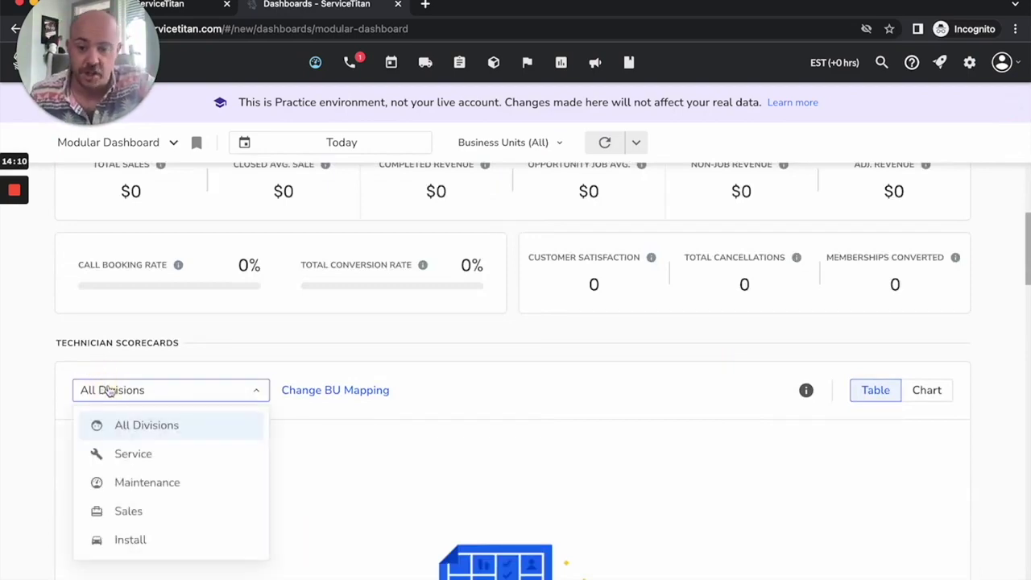
click(19, 466)
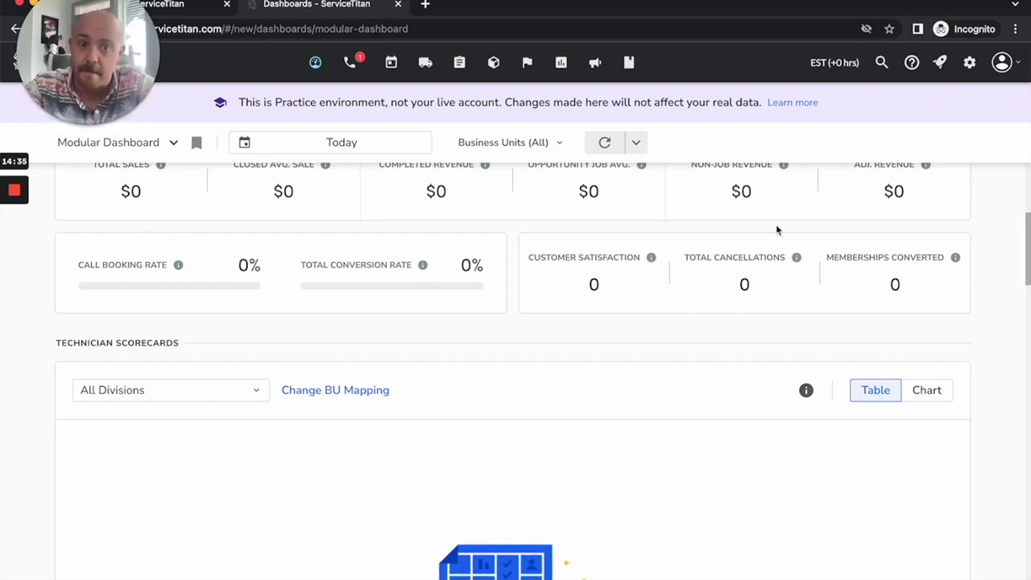
- Review the business unit mapping for all divisions and close it
click(359, 393)
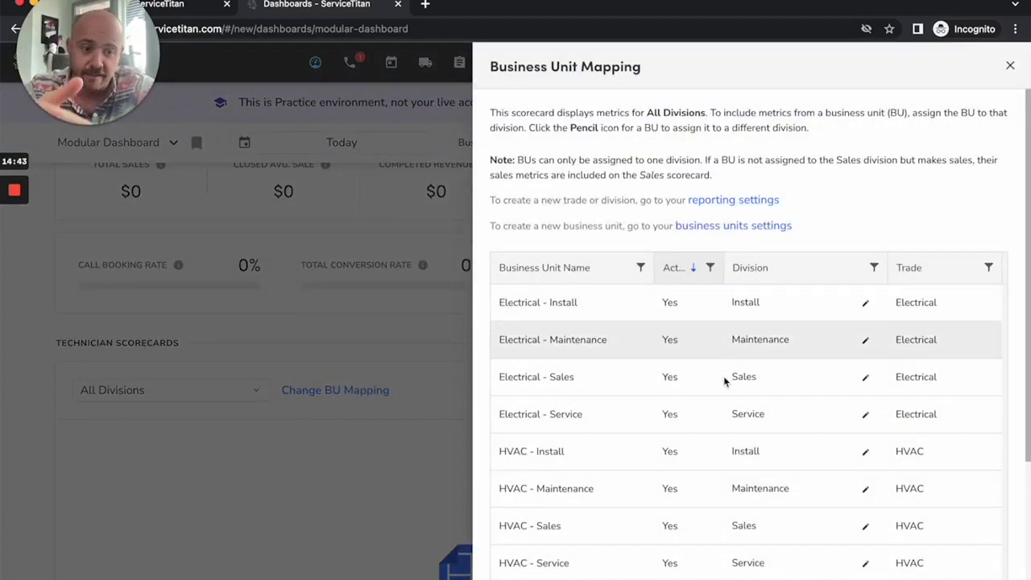
scroll(714, 391, down, 1)
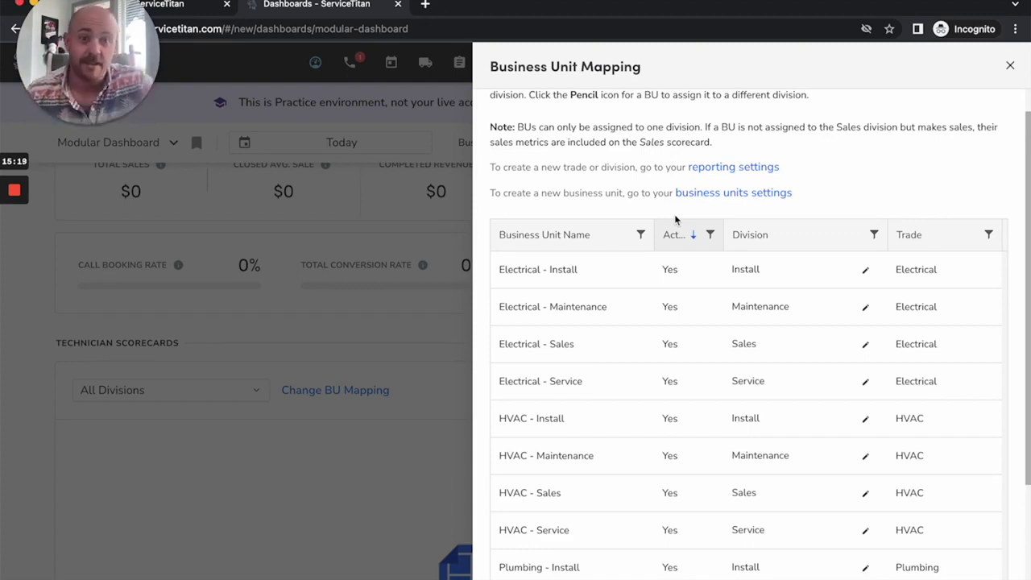
click(88, 330)
- Show the Maintenance division's technician scorecards and set the dashboard's date range to Last 365 Days
click(152, 395)
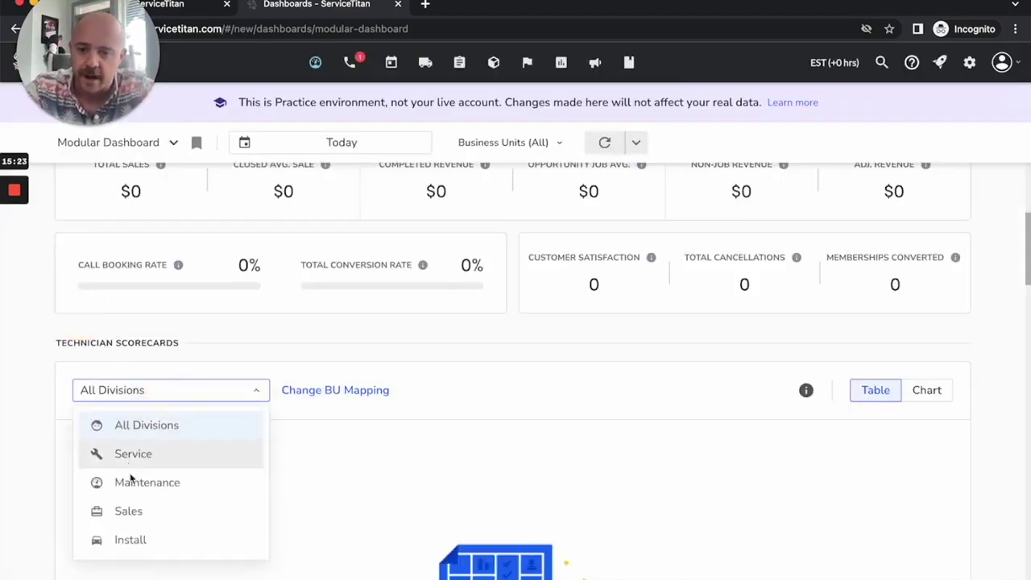
click(129, 483)
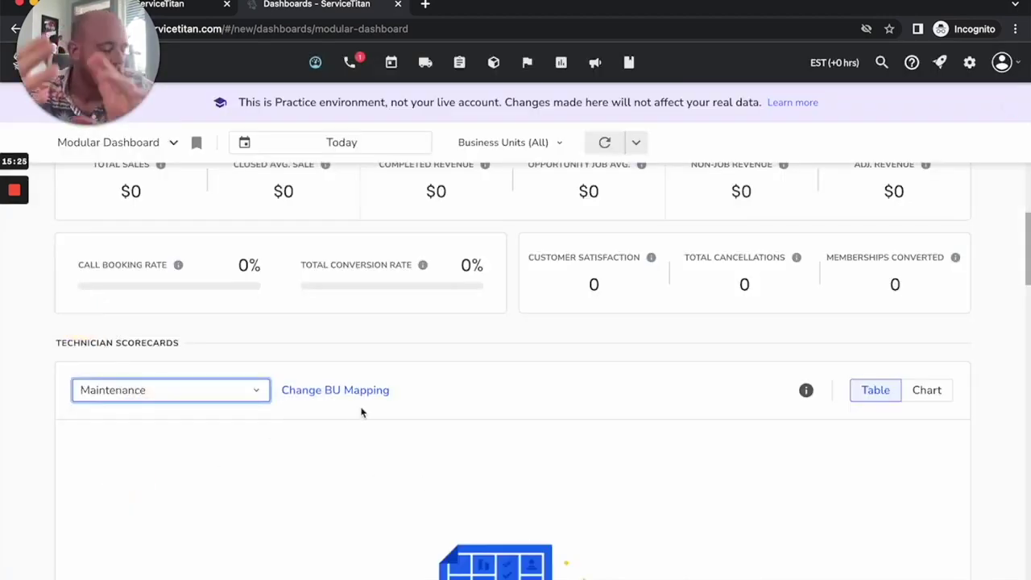
click(344, 143)
click(290, 539)
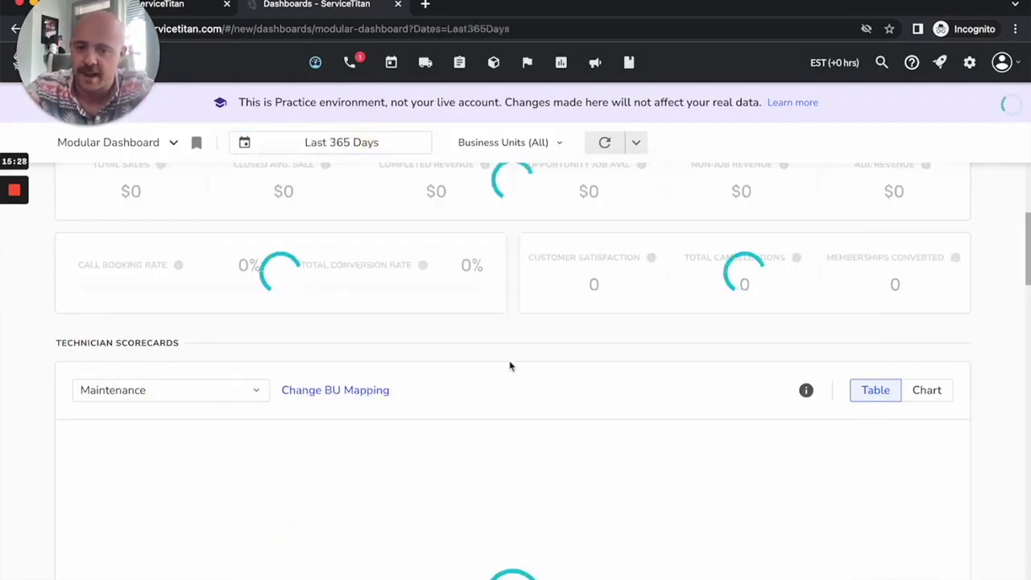
scroll(509, 366, down, 2)
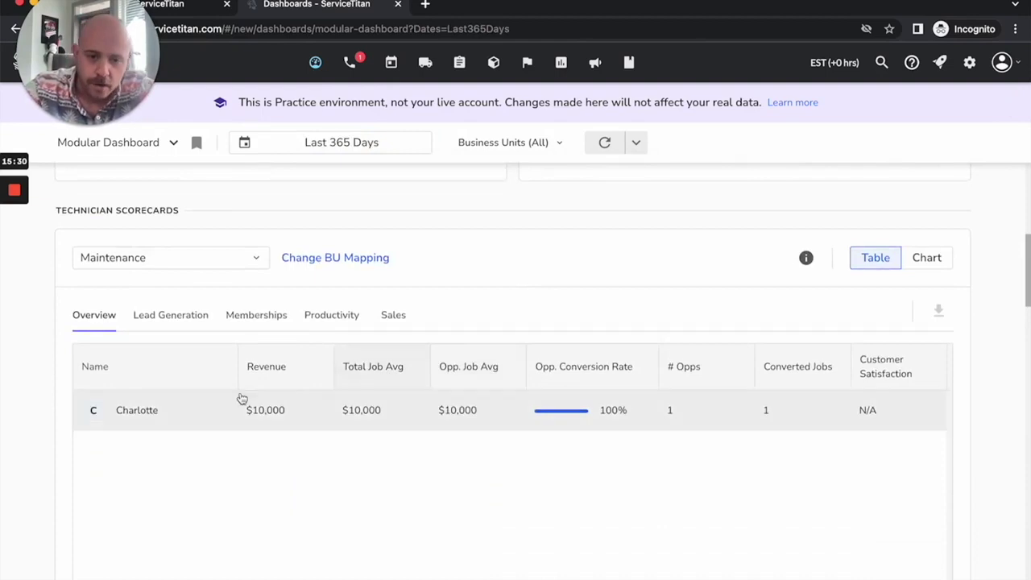
- View the technician scorecards for the Service division and for the Sales division
click(161, 260)
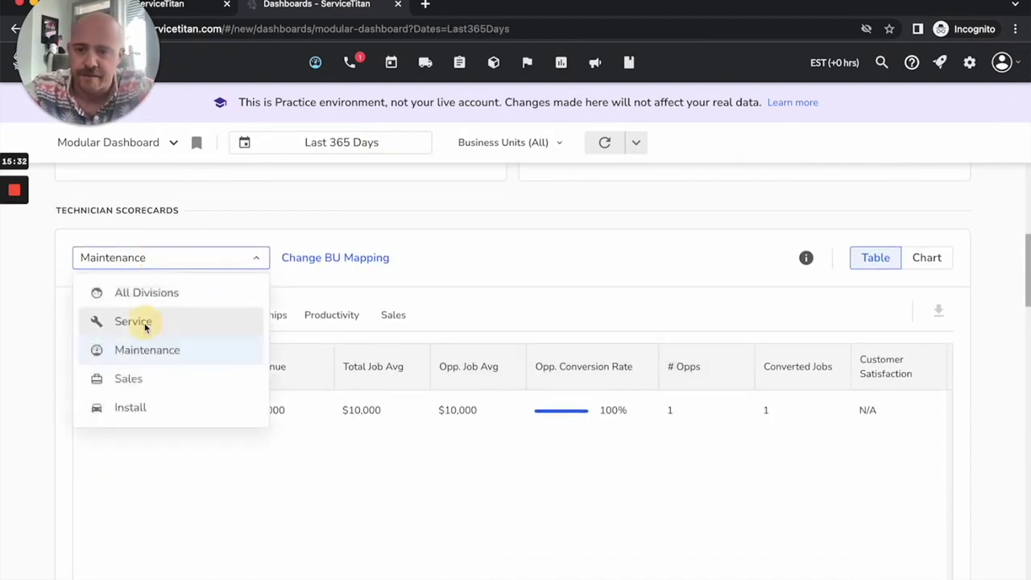
click(145, 323)
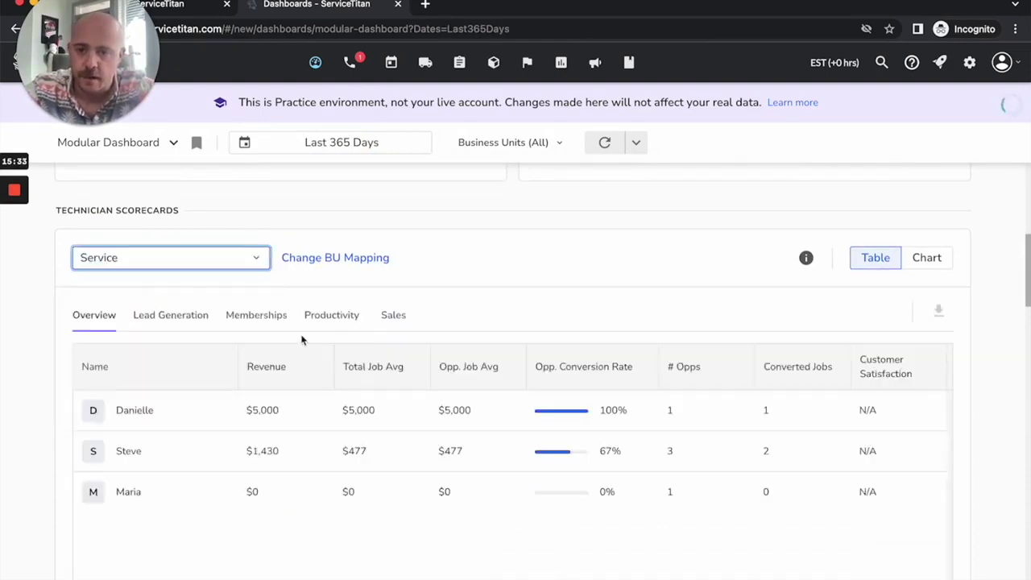
click(136, 259)
click(133, 379)
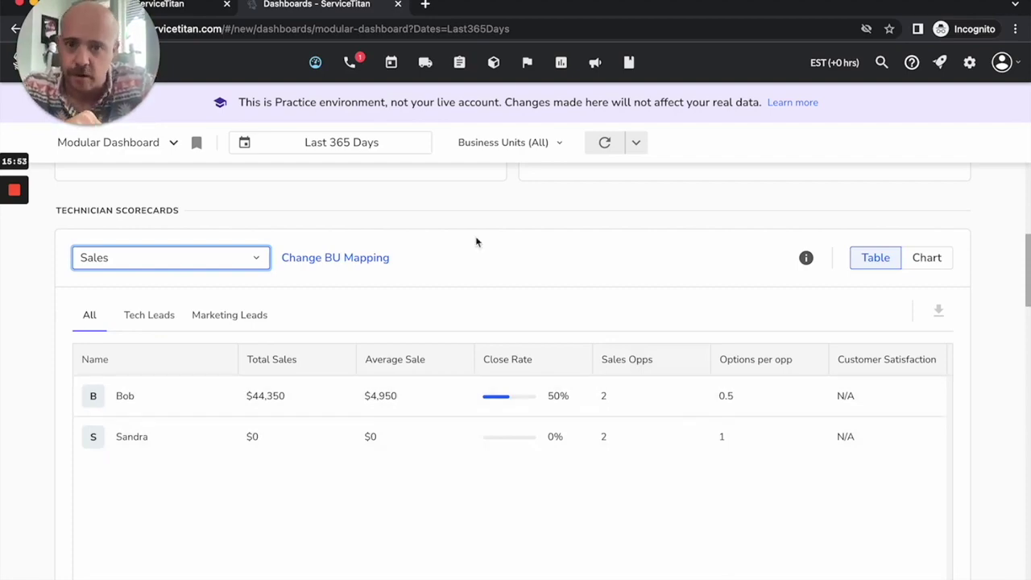
- Examine which divisions the business units are assigned to from the Sales scorecard's mapping, and close the mapping
click(355, 259)
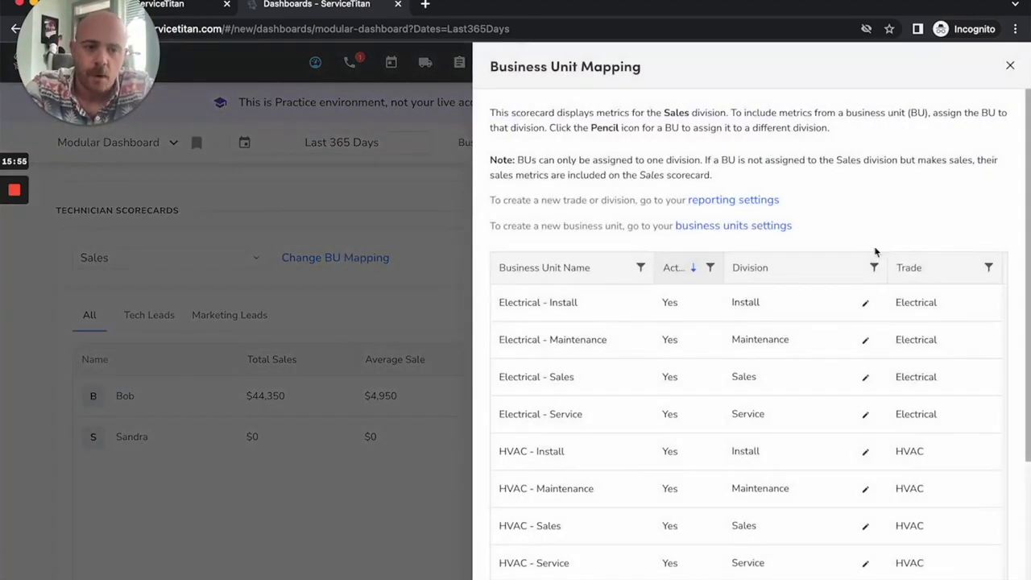
scroll(801, 329, down, 2)
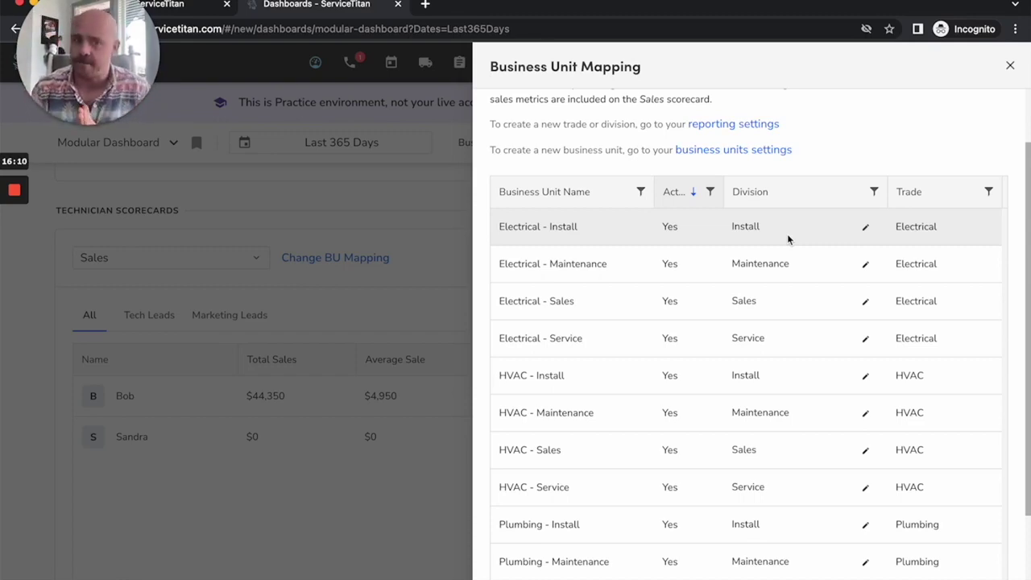
scroll(787, 234, down, 1)
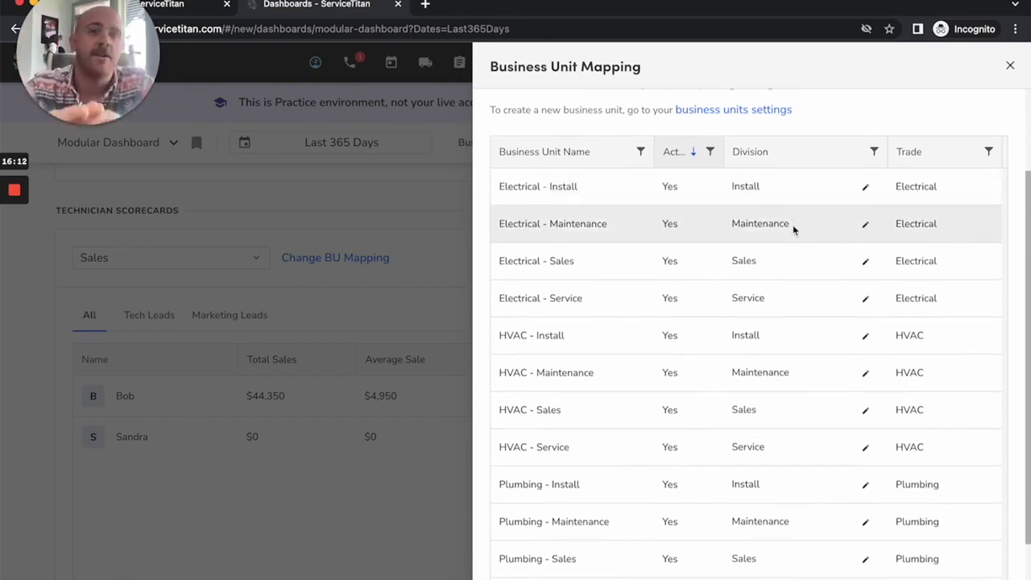
click(346, 336)
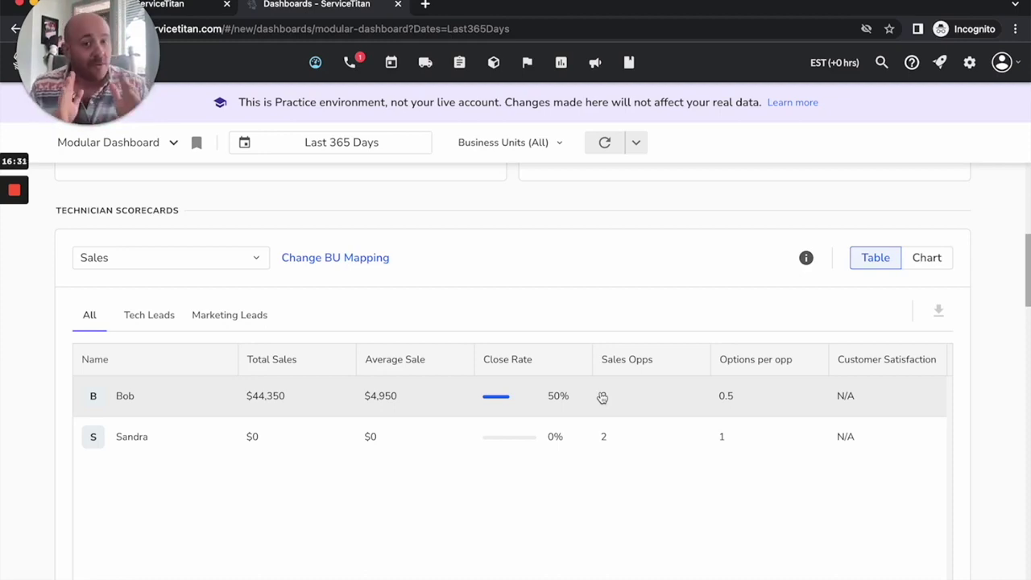
- Switch the technician scorecards to the Service division and open their business unit mapping
click(190, 270)
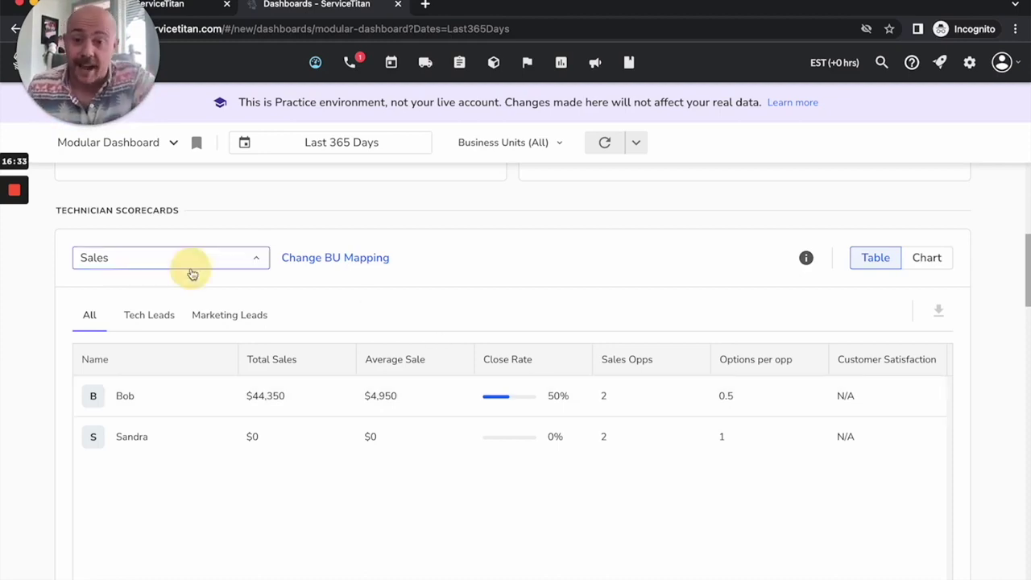
click(141, 321)
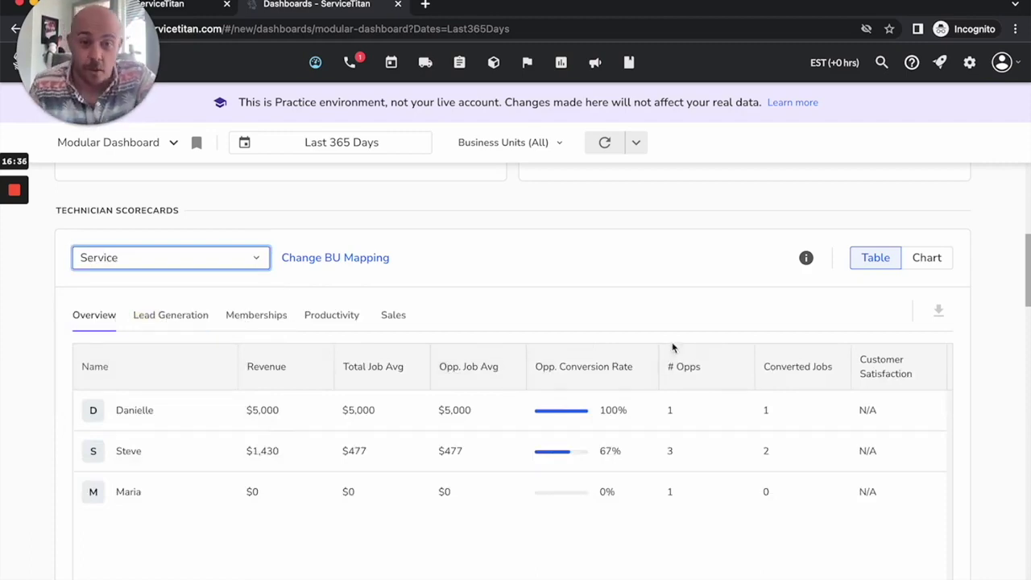
click(367, 255)
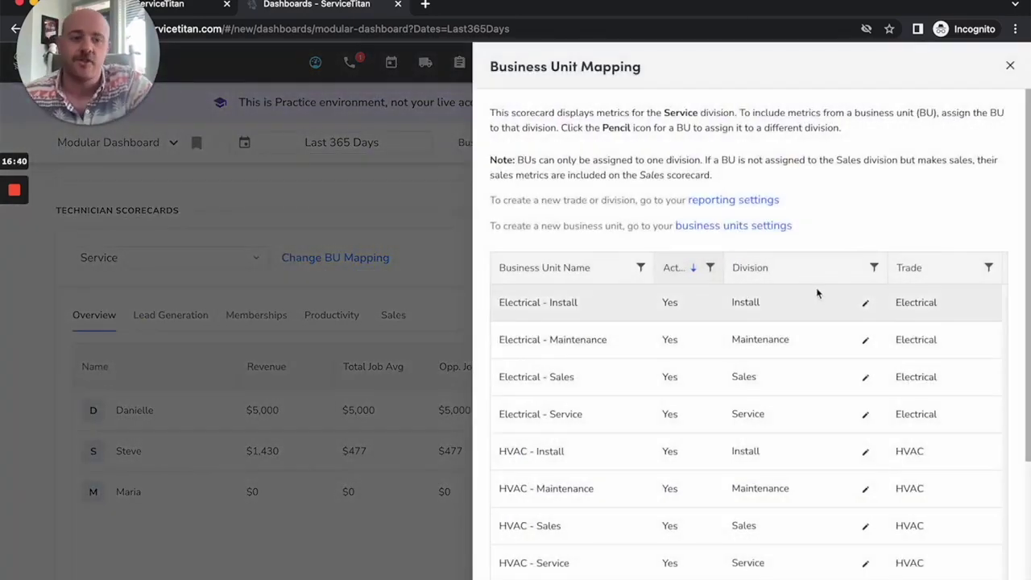
- Assign the Electrical - Install business unit to the Install division, save the assignment and close the mapping
click(865, 307)
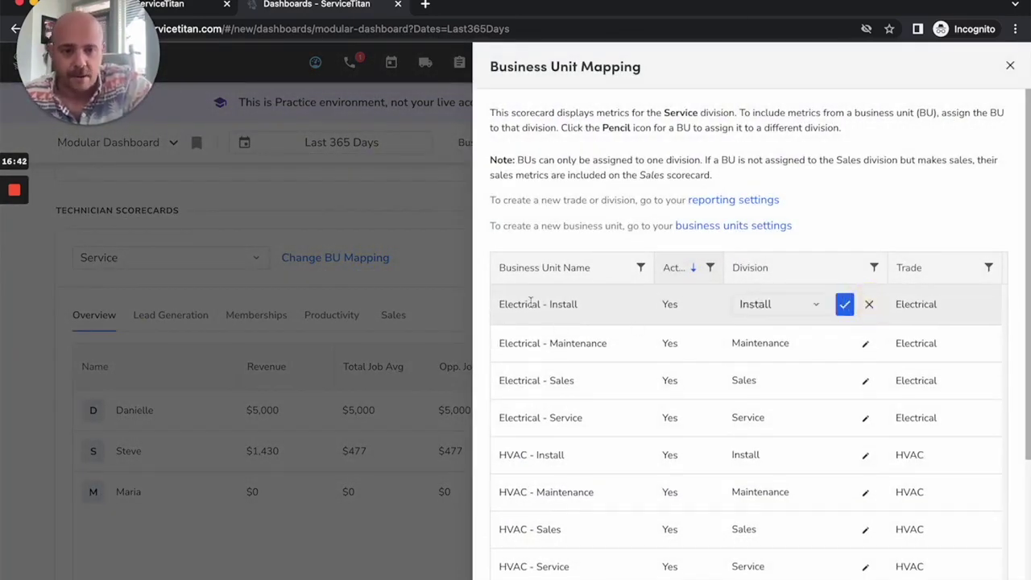
click(793, 306)
click(789, 411)
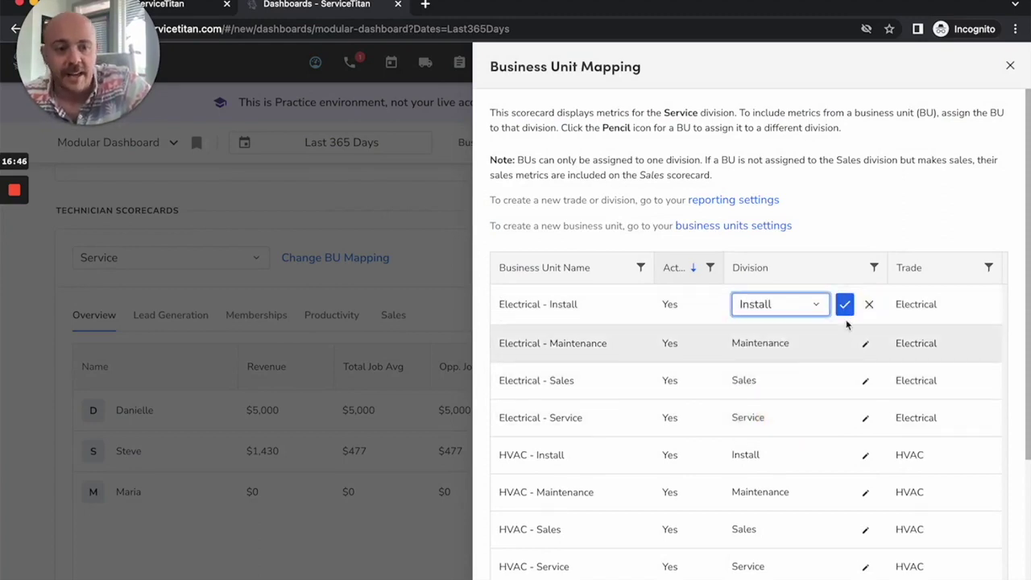
click(844, 304)
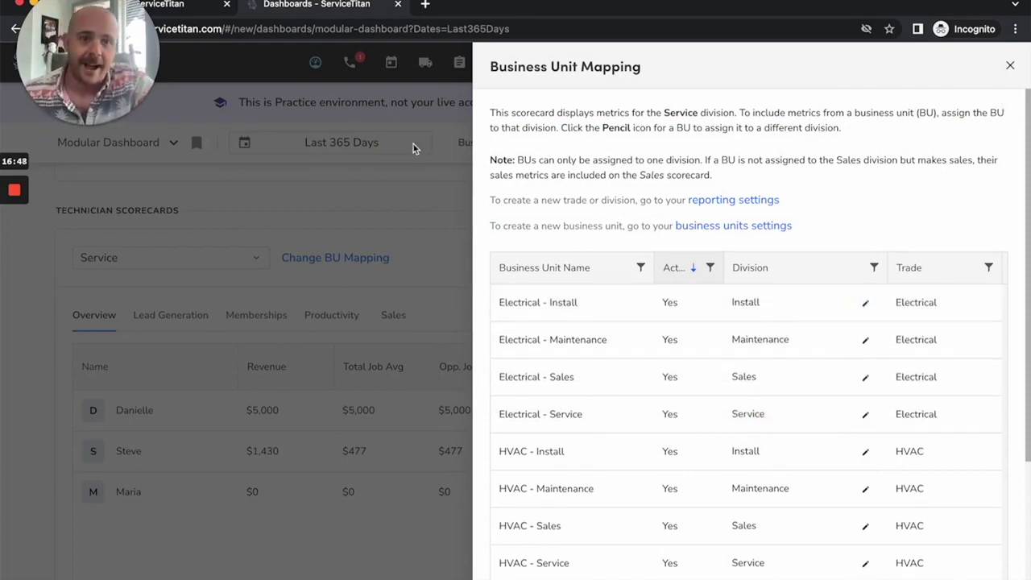
click(1011, 67)
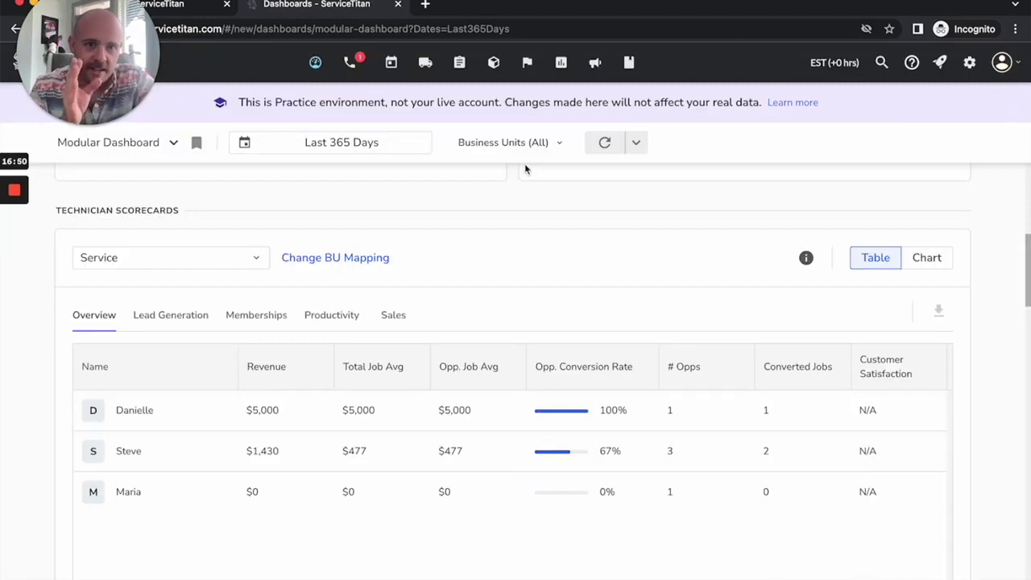